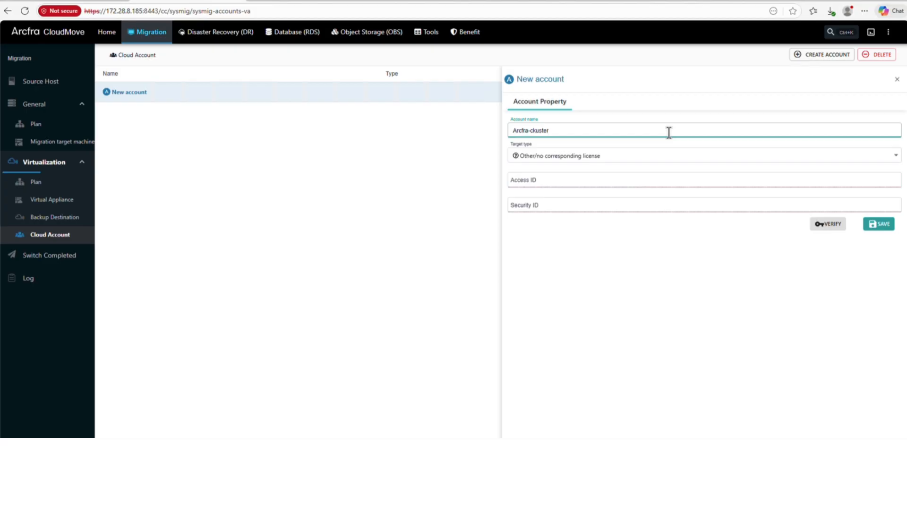
Step: Set the Arcfra-cluster account to Arcfra Cloud Operating System, server 172.28.3.1, user root, enter the account password, and save it
left_click(605, 156)
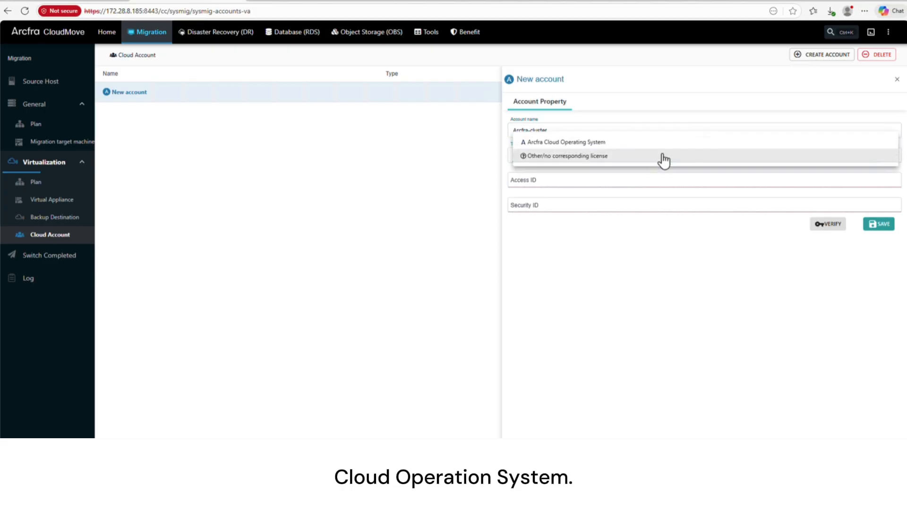
left_click(575, 141)
left_click(562, 180)
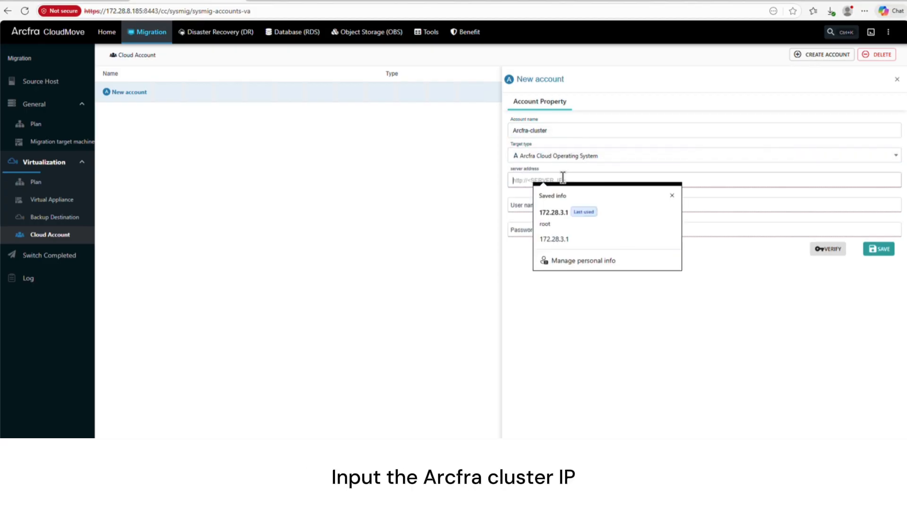
left_click(622, 213)
left_click(623, 228)
type("••••••••")
left_click(878, 249)
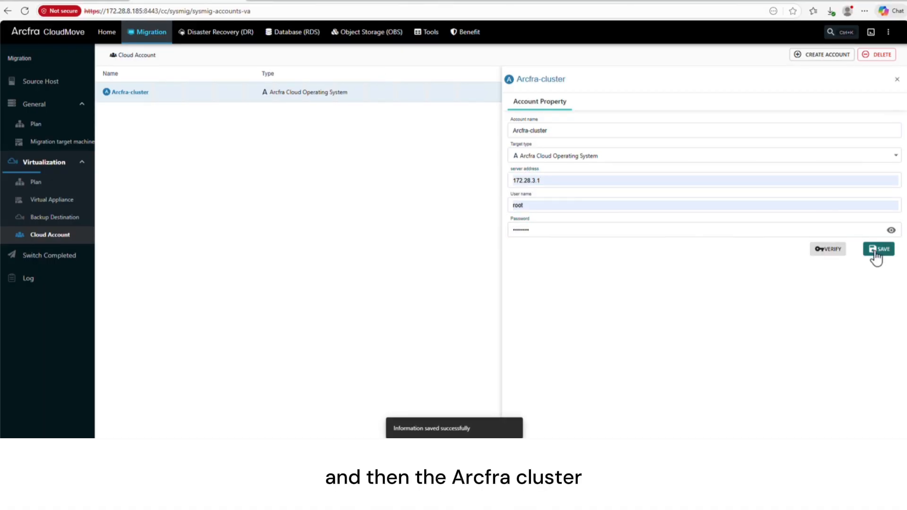
left_click(756, 189)
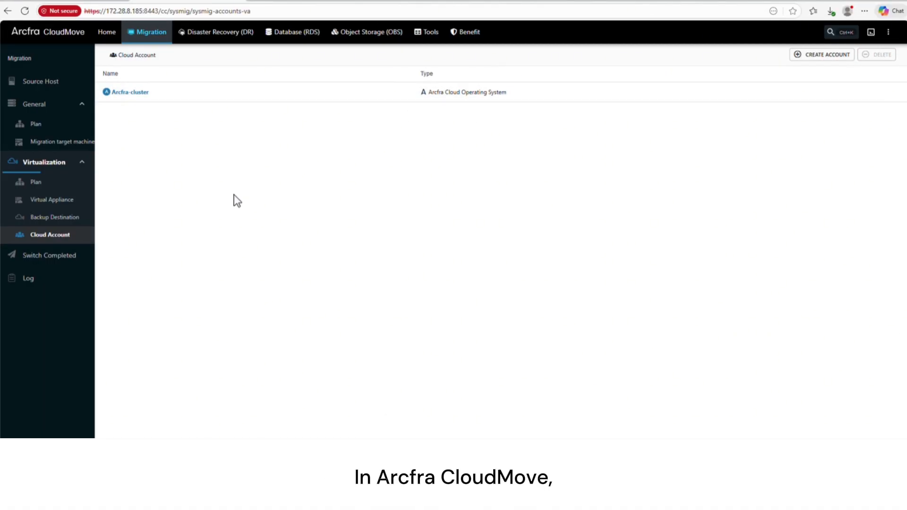
Step: Open the backup destinations, and inspect the CloudMove_Proxy-VA_Linux and CloudMove_Proxy-VA_Windows machines in Arcfra-demo-cluster
left_click(77, 219)
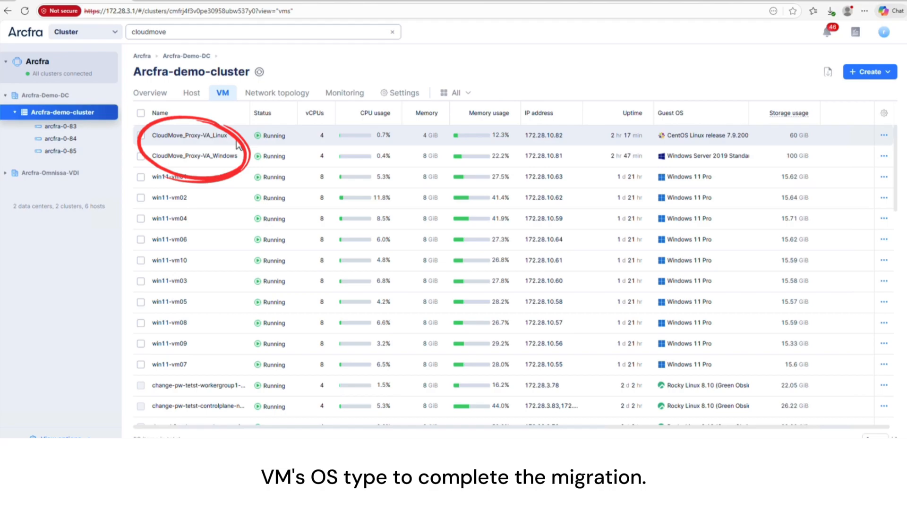
left_click(236, 141)
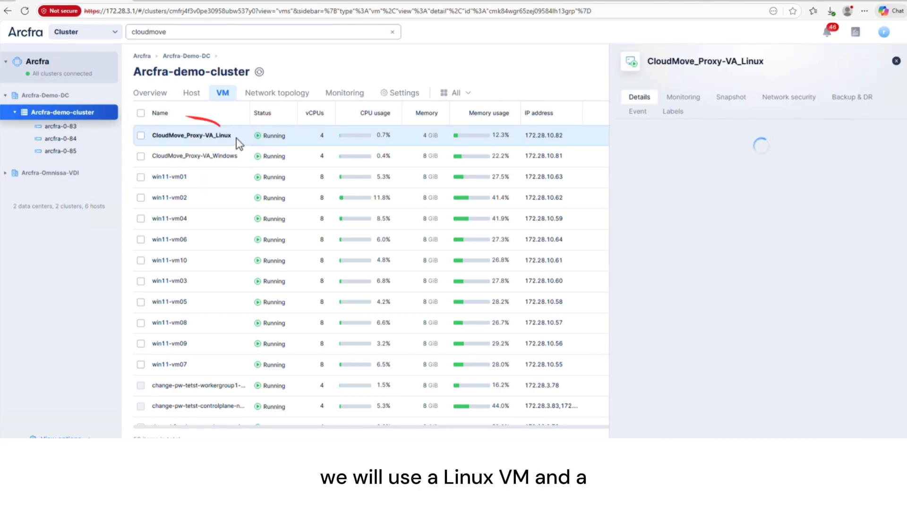
left_click(242, 158)
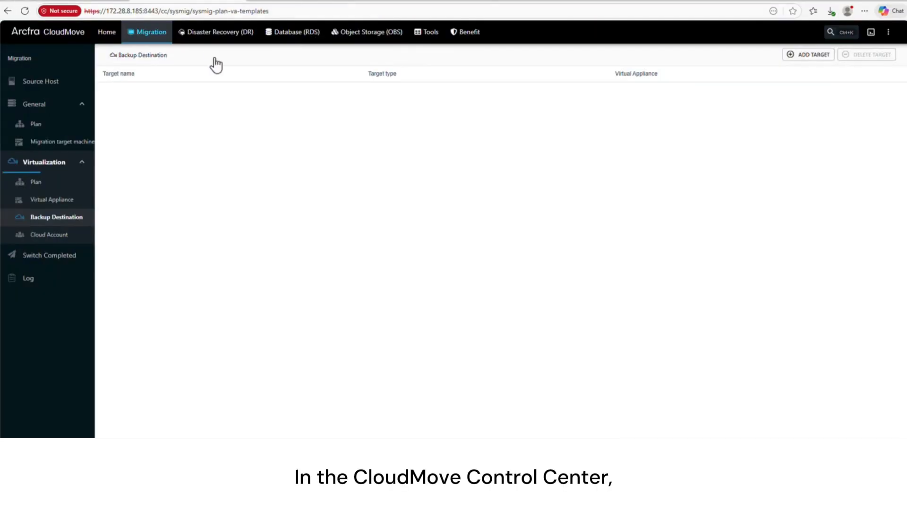
Step: Add a backup target named Windows-target using the Arcfra-cluster cloud account and the Arcfra-demo-cluster cluster
left_click(816, 55)
left_click(592, 164)
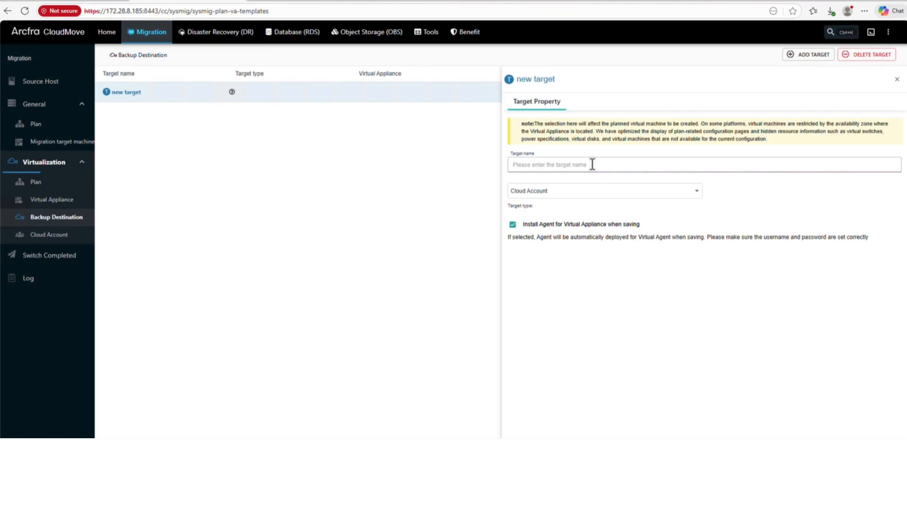
left_click(591, 164)
type("Wir")
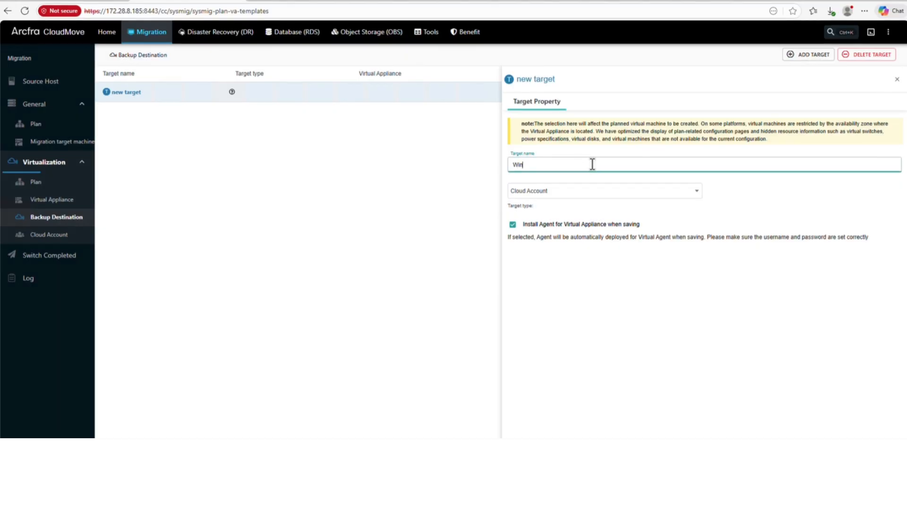
left_click(641, 193)
left_click(562, 194)
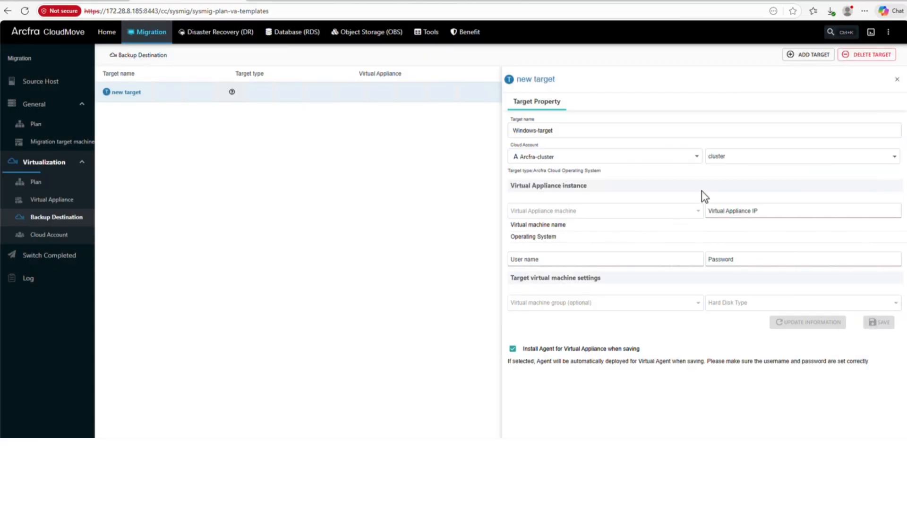
left_click(751, 156)
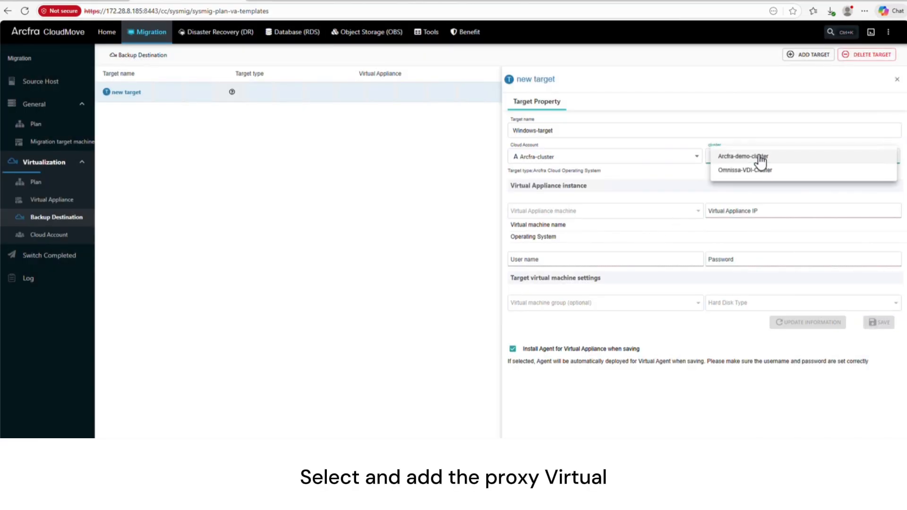
left_click(786, 155)
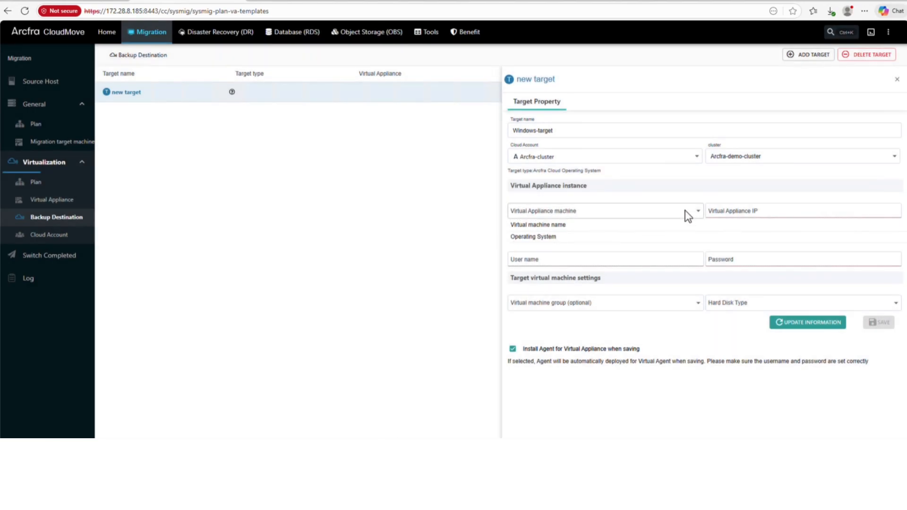
Step: Assign CloudMove_Proxy-VA_Windows as the virtual appliance with IP 172.28.10.81, user name administrator and its password
left_click(685, 210)
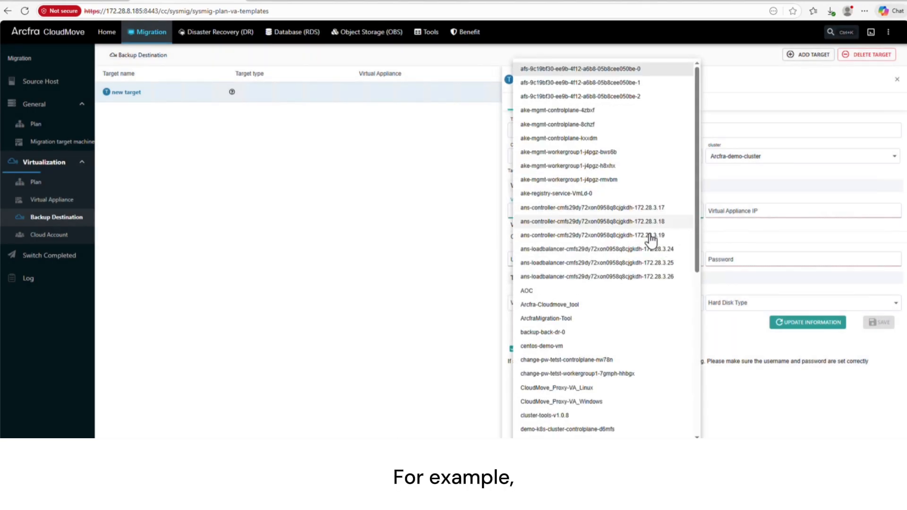
left_click(612, 402)
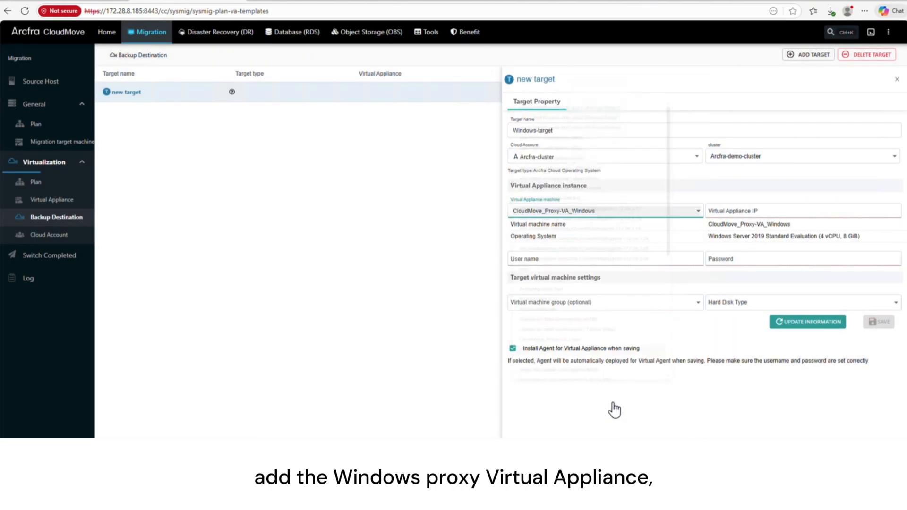
left_click(744, 209)
left_click(739, 233)
left_click(638, 257)
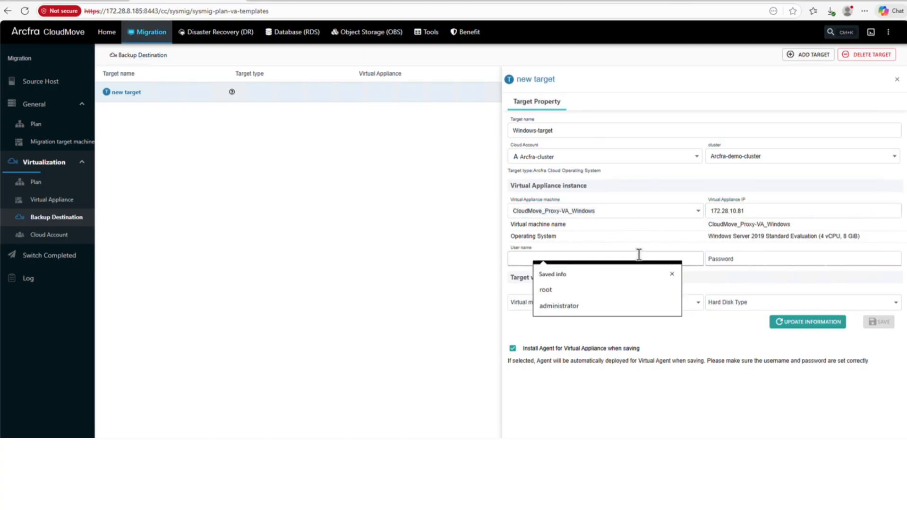
type("administrator")
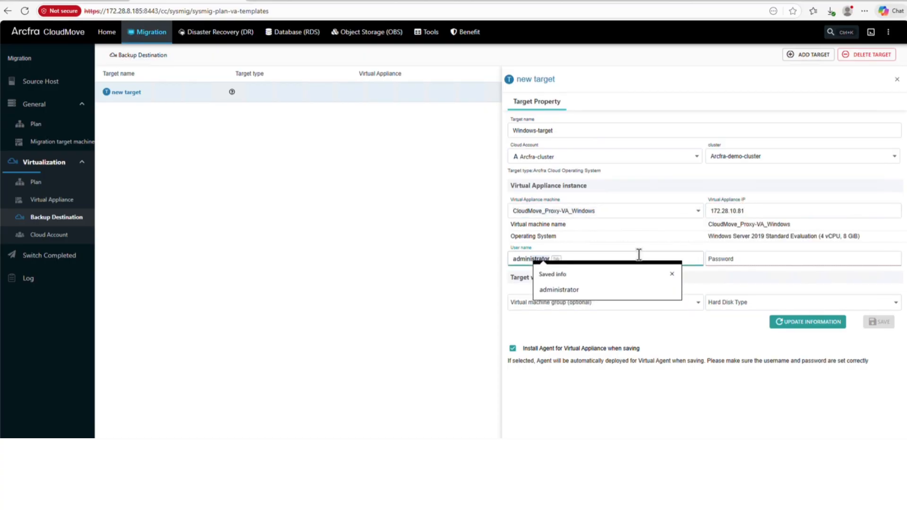
left_click(600, 292)
left_click(746, 257)
type("•")
Step: Set the Windows target's VM group to My-app-group and hard disk type to 2 replicas, thick provision, and save the target
left_click(628, 307)
left_click(581, 307)
left_click(782, 305)
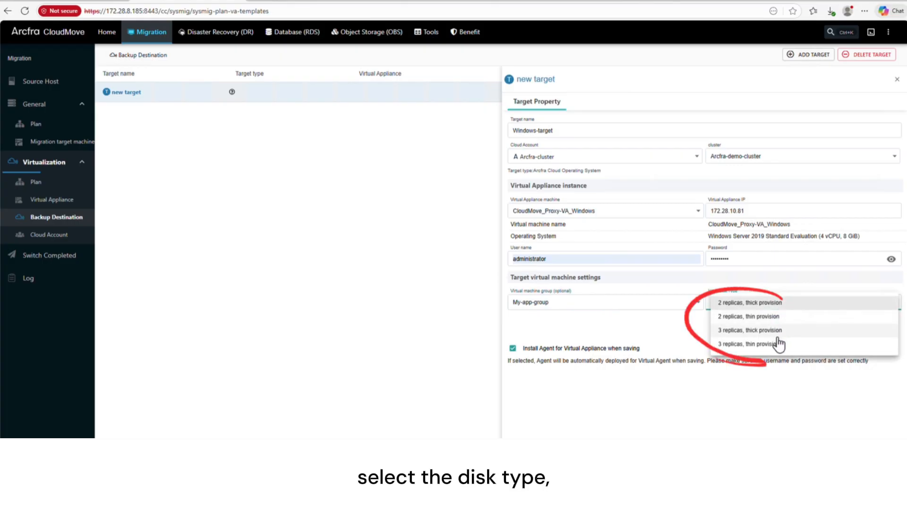
left_click(793, 304)
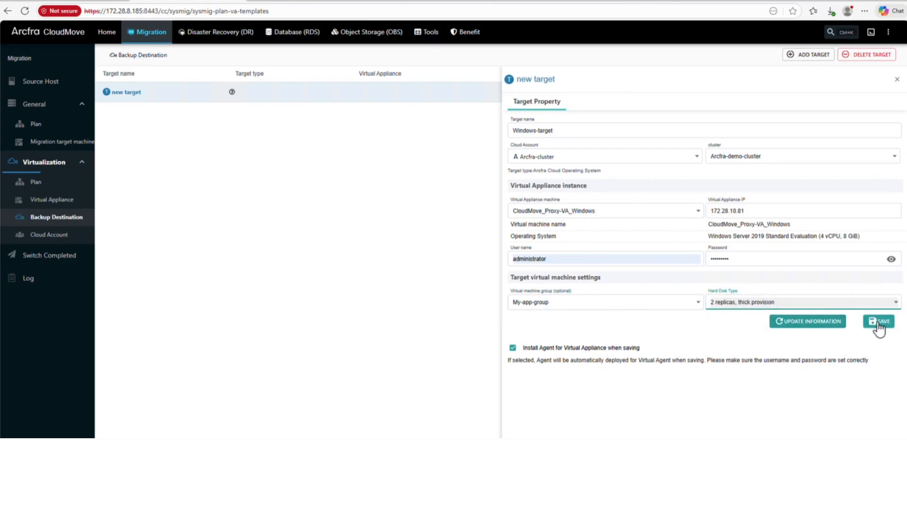
left_click(880, 324)
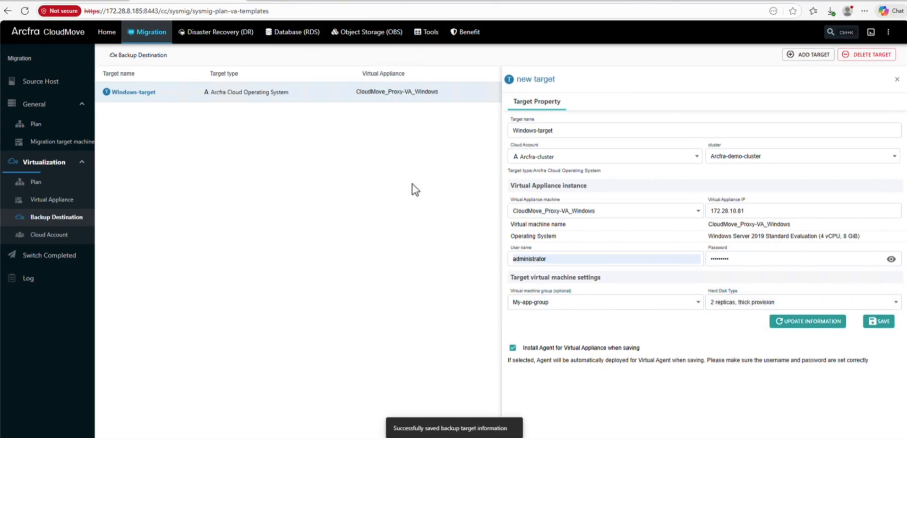
left_click(897, 79)
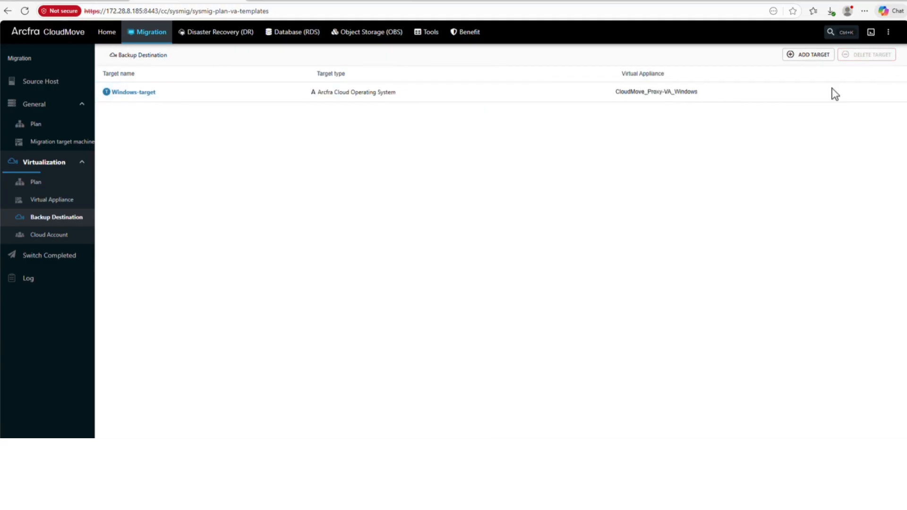
left_click(186, 96)
Step: Add a second backup target named Linux-target using the Arcfra-cluster cloud account and the Arcfra-demo-cluster cluster
left_click(819, 57)
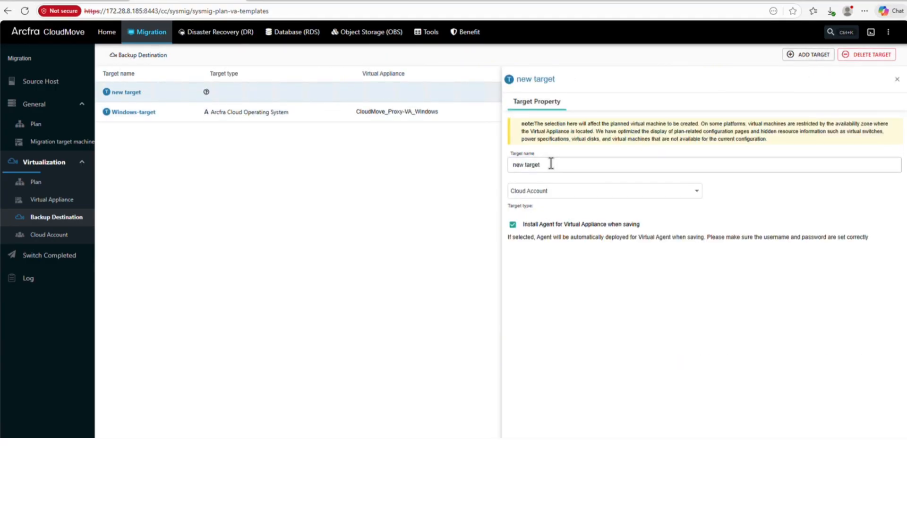
left_click_drag(548, 165, 495, 166)
type("Linux-target")
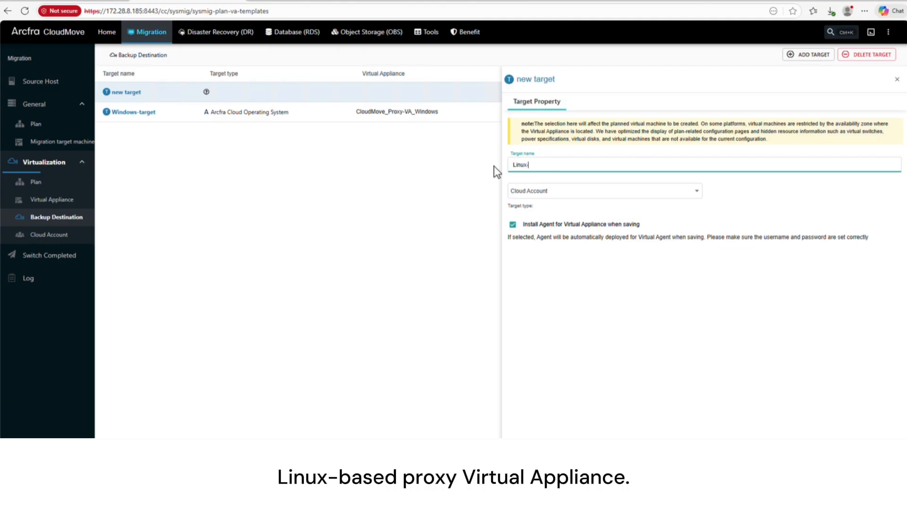
left_click(629, 198)
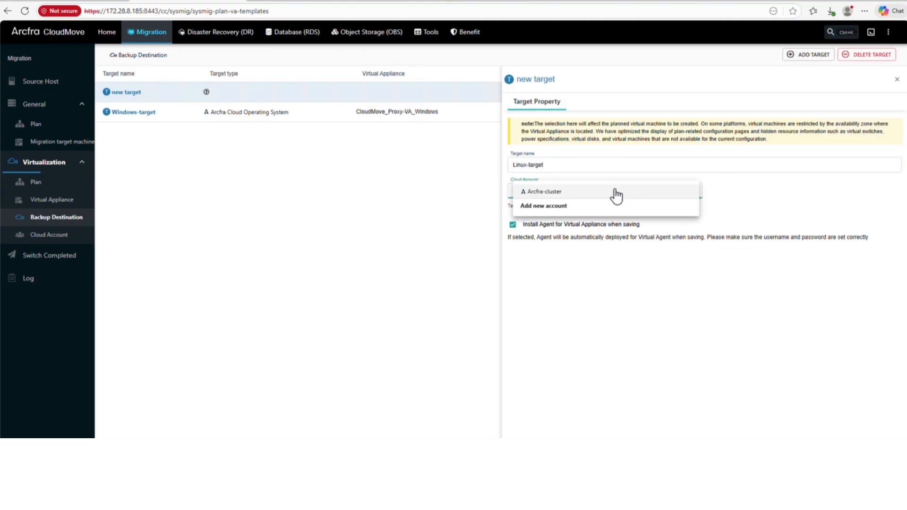
left_click(617, 194)
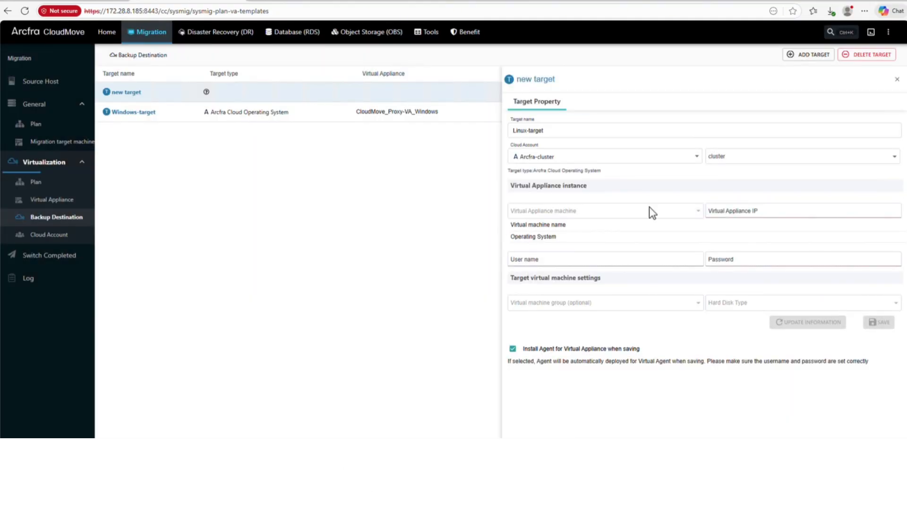
left_click(763, 156)
left_click(793, 161)
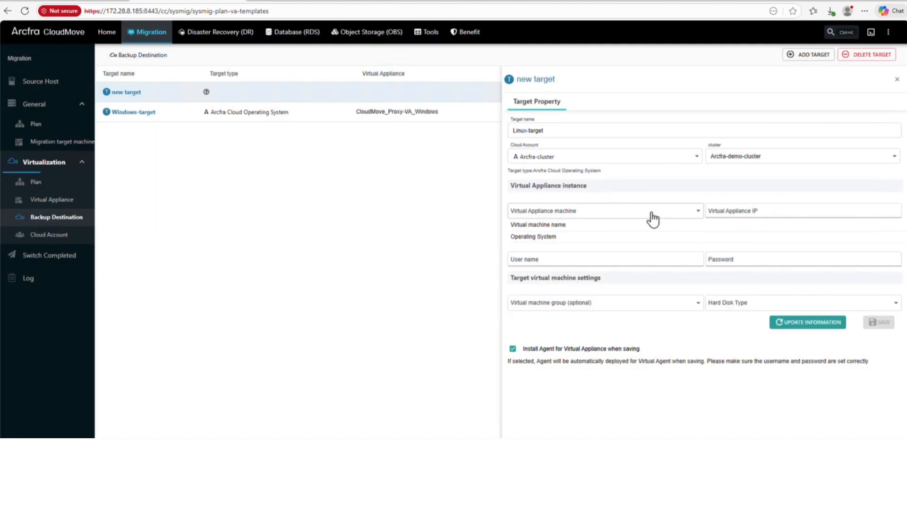
Step: Assign CloudMove_Proxy-VA_Linux as the virtual appliance with IP 172.28.10.82, user name root and its password
left_click(650, 217)
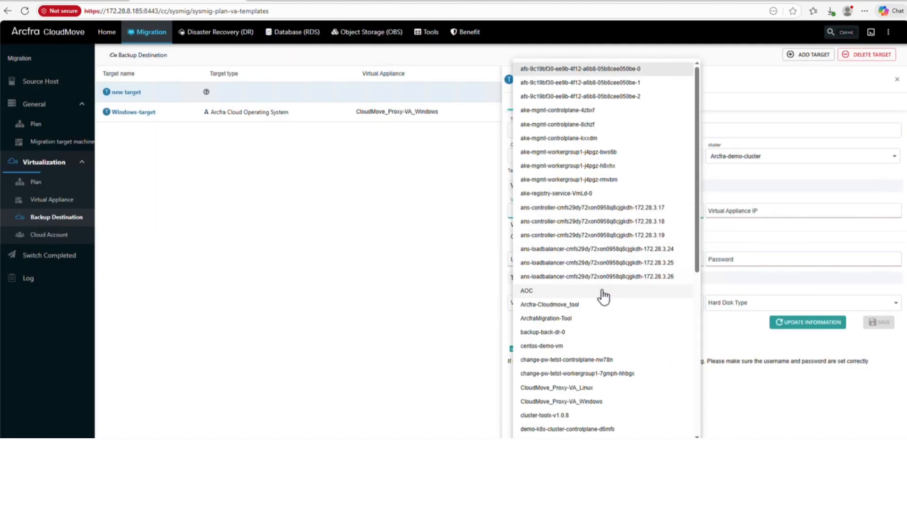
left_click(613, 388)
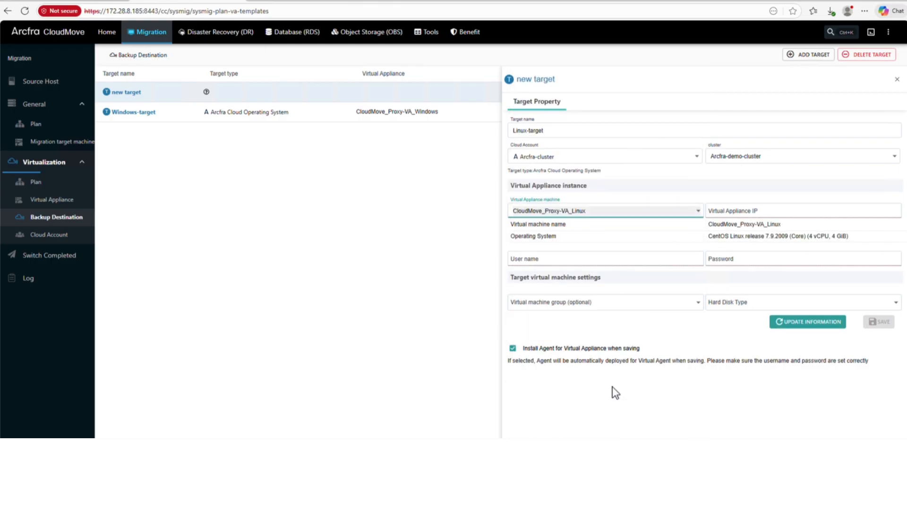
left_click(808, 211)
left_click(788, 228)
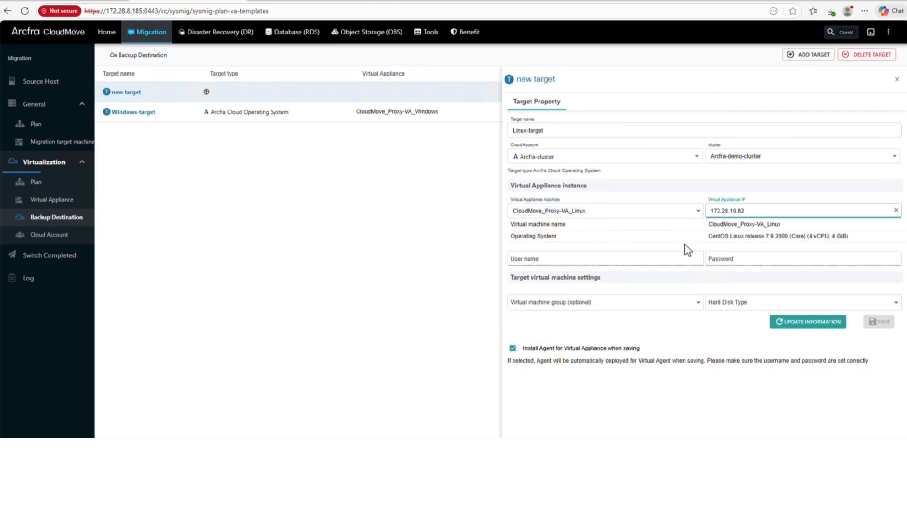
left_click(644, 259)
left_click(573, 293)
left_click(735, 257)
type("*****")
Step: Set the Linux target's VM group to My-app-group and hard disk type to 2 replicas, thick provision, and save the target
left_click(661, 303)
left_click(635, 306)
left_click(769, 303)
left_click(769, 305)
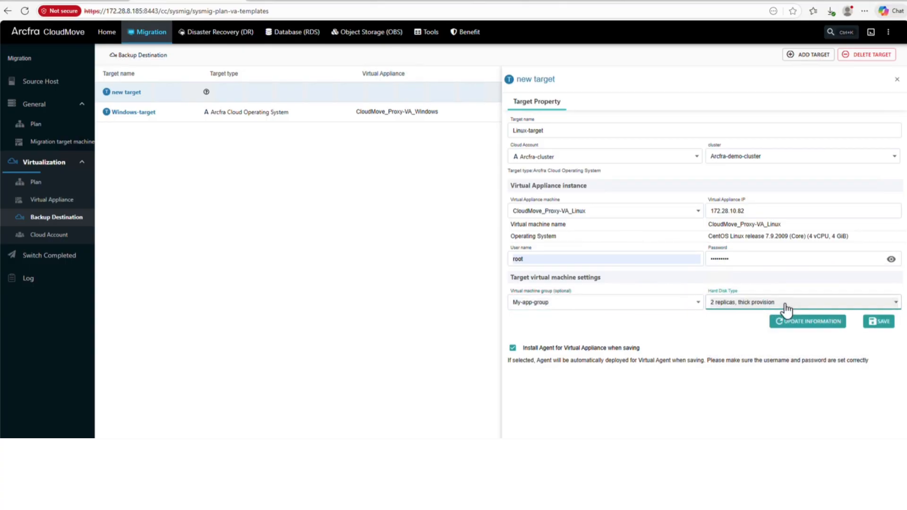
left_click(880, 323)
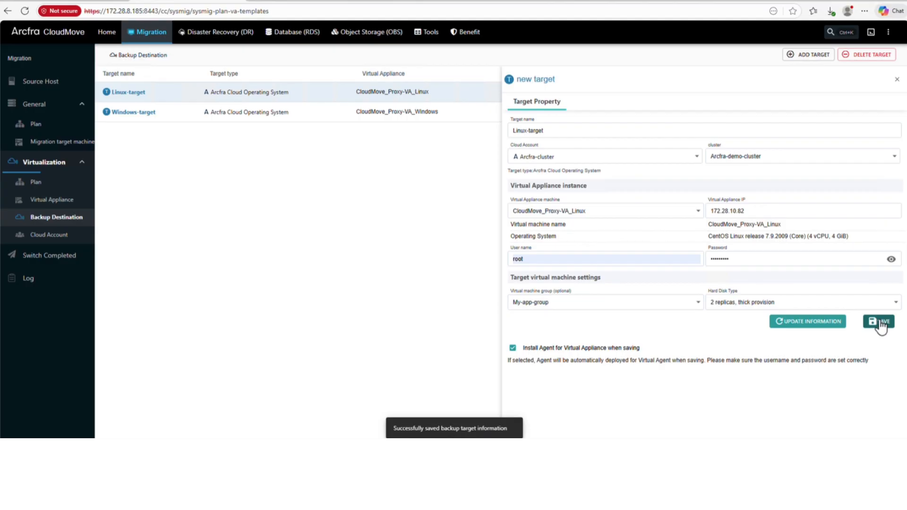
left_click(896, 80)
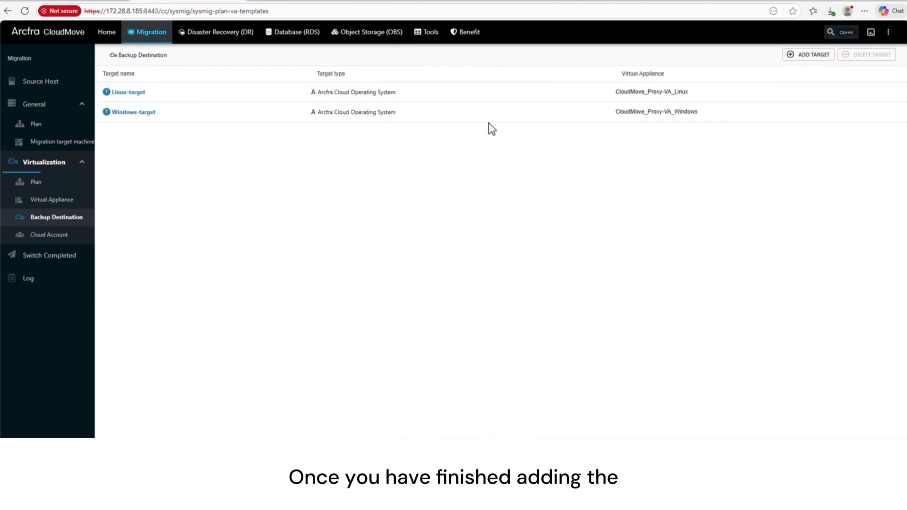
Step: Check the agent installation of the Linux target in the virtual appliance list, opening its host information and installation log
left_click(79, 200)
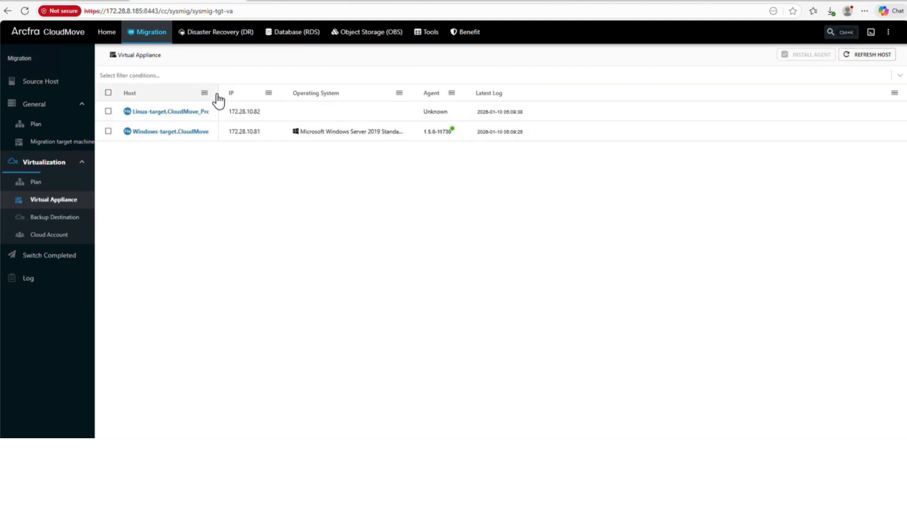
left_click_drag(219, 95, 293, 95)
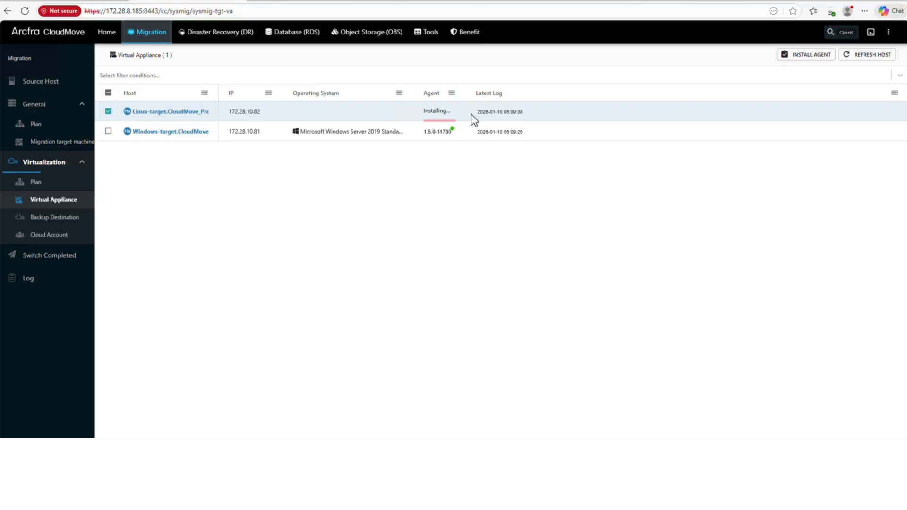
left_click_drag(467, 93, 503, 93)
left_click(486, 111)
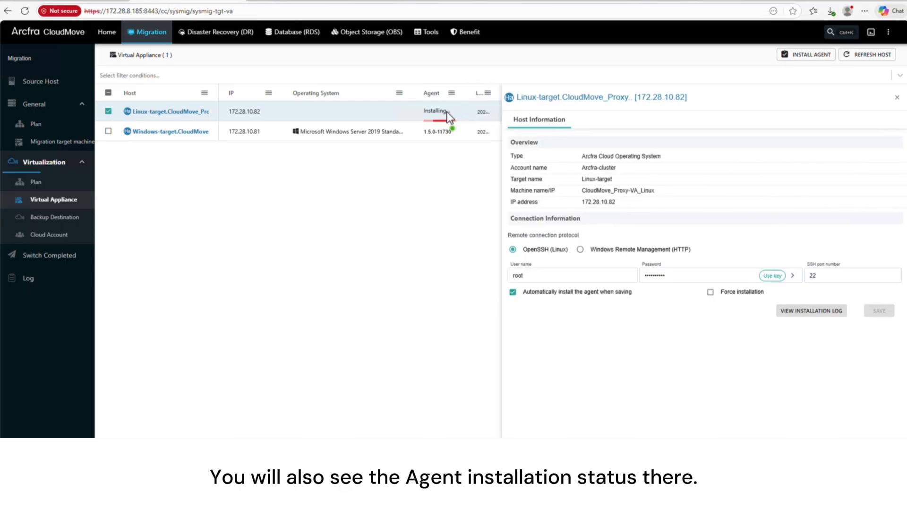
left_click(811, 311)
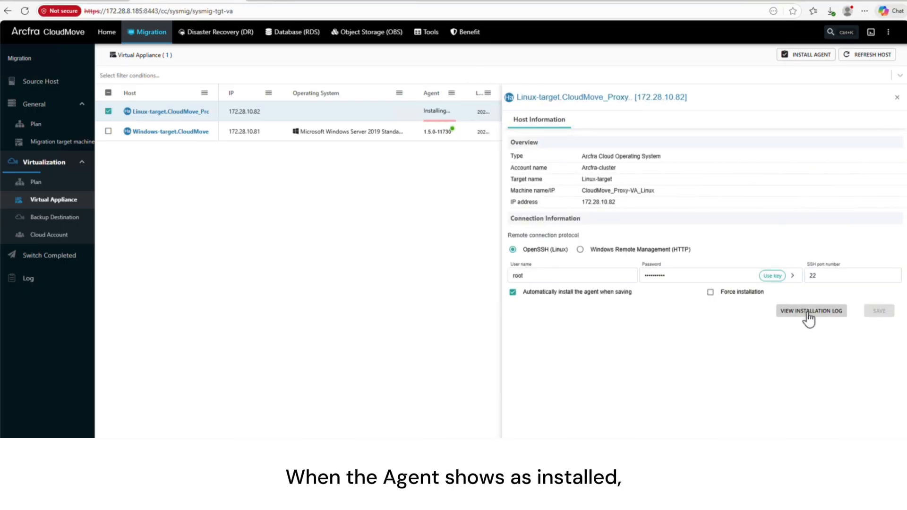
Step: Read through the Linux appliance's agent installation log, close its host information, and open the source host list
scroll(704, 340, "down", 3)
scroll(712, 364, "down", 2)
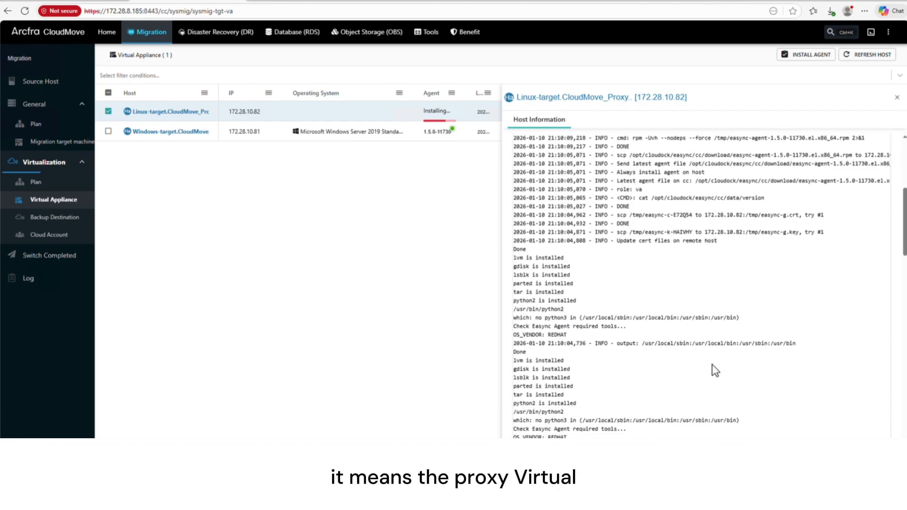
left_click(897, 97)
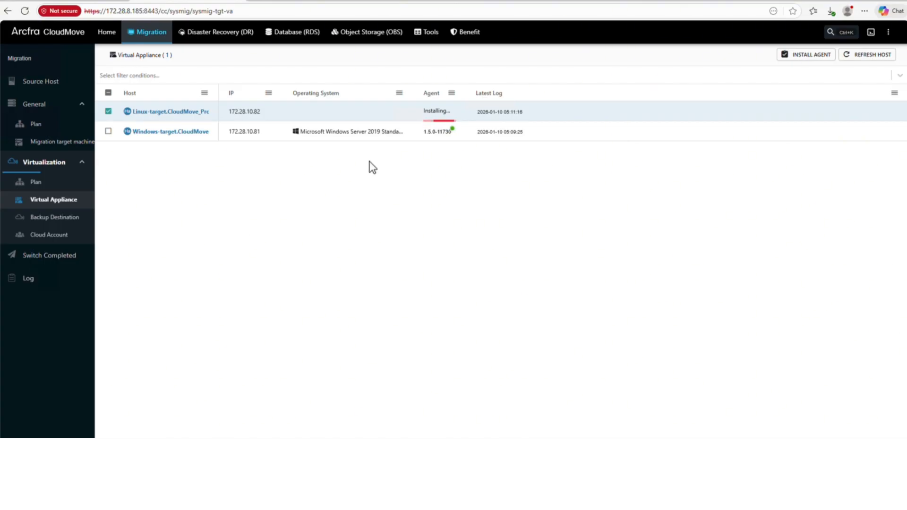
left_click(69, 83)
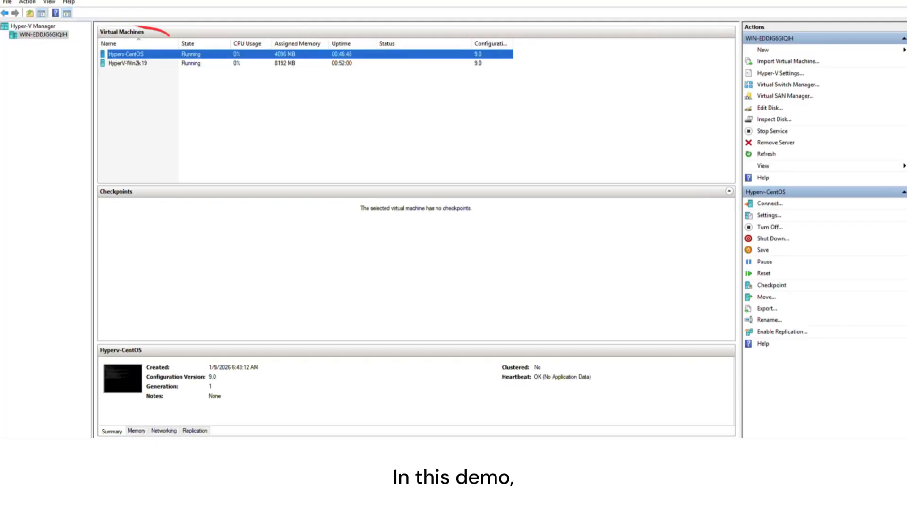
Step: Switch to Hyper-V Manager, open the Hyperv-CentOS console, and list its network addresses with ip a
left_click(219, 63)
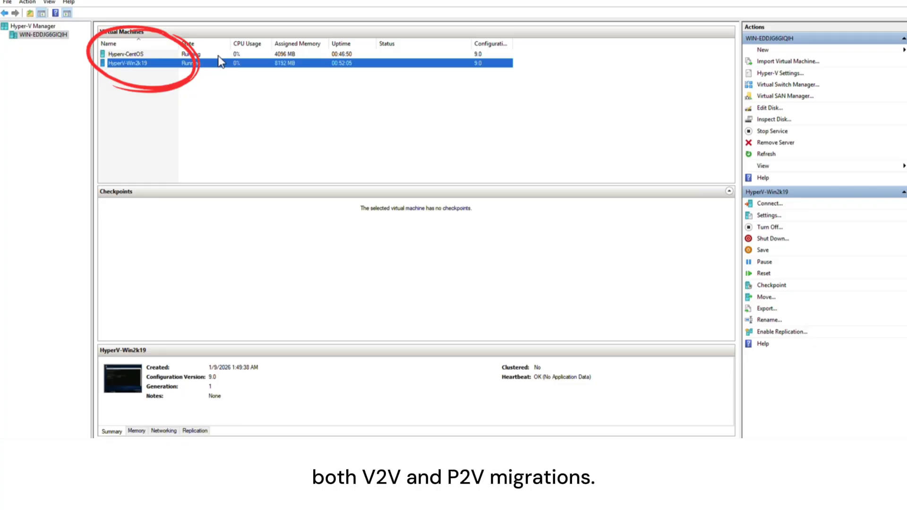
double_click(218, 54)
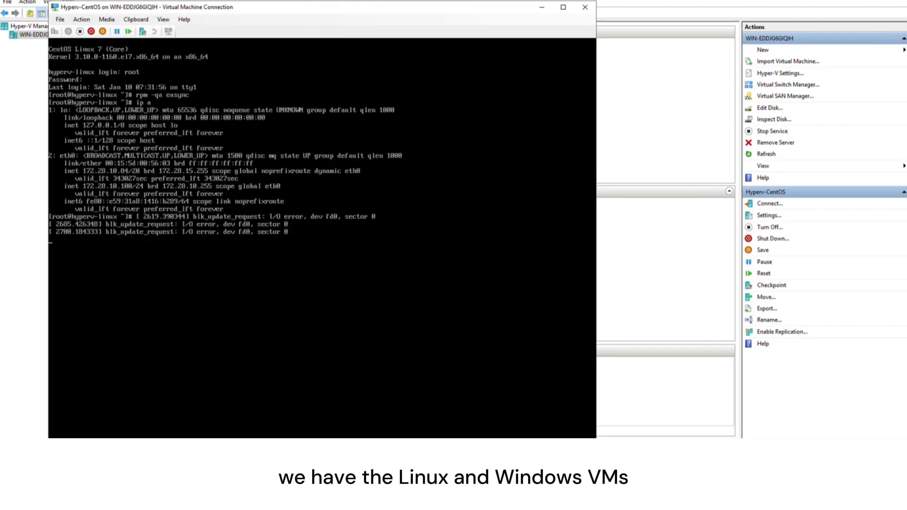
key("Return")
key("Return")
key("Return")
type("ip a")
key("Return")
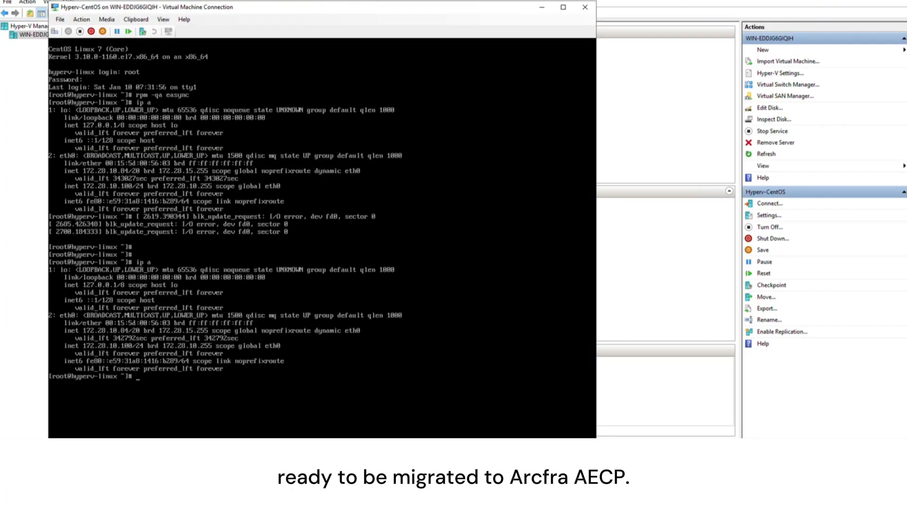
Step: List the CentOS VM's block devices with lsblk and close its console
type("lsblk")
key("Return")
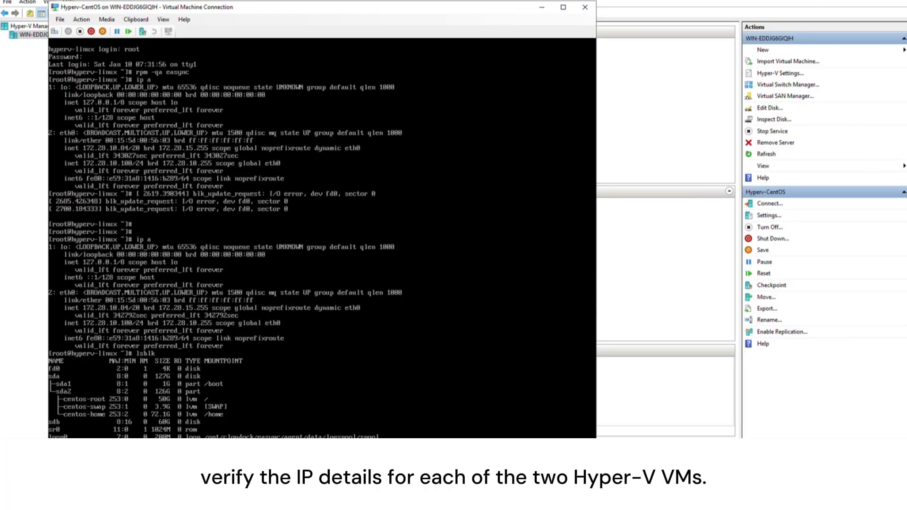
left_click(586, 7)
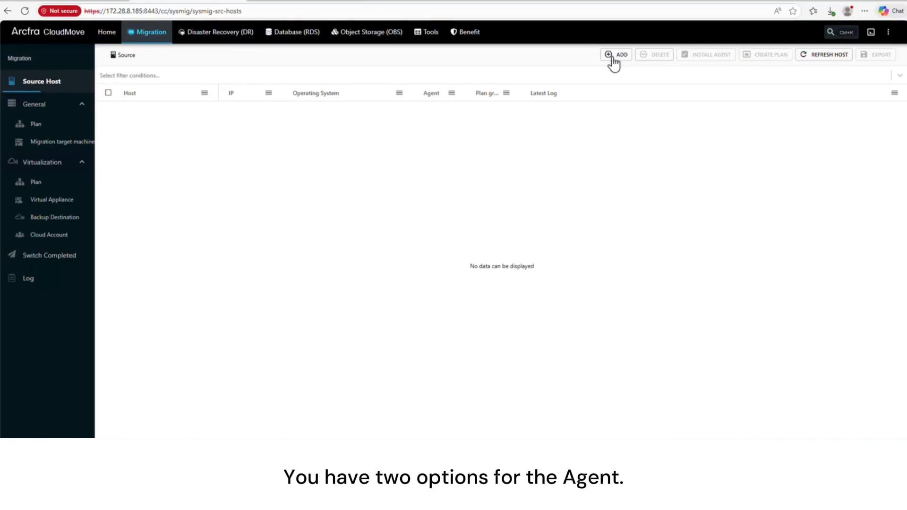
Step: In CloudMove, add a push-installation source host with IP 172.28.10.84 and display name 172.28.10.84-CentOSVM
left_click(616, 54)
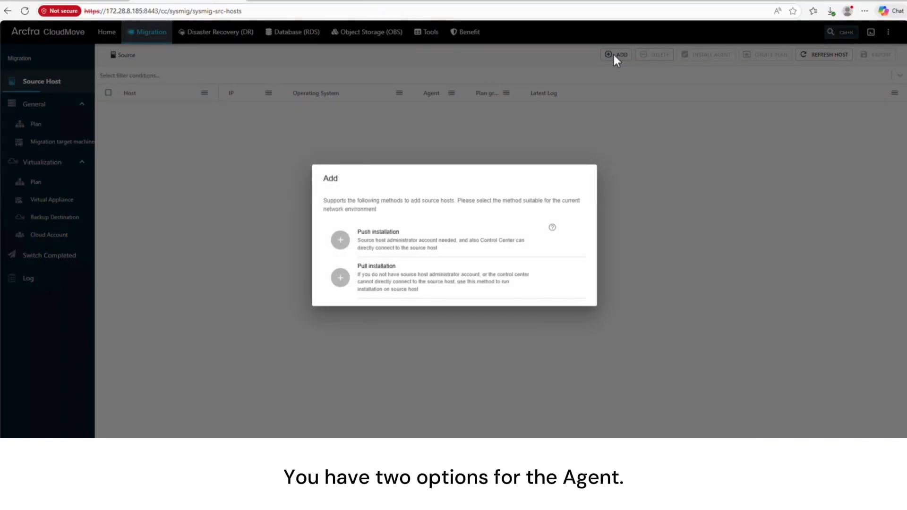
left_click(402, 244)
left_click(558, 198)
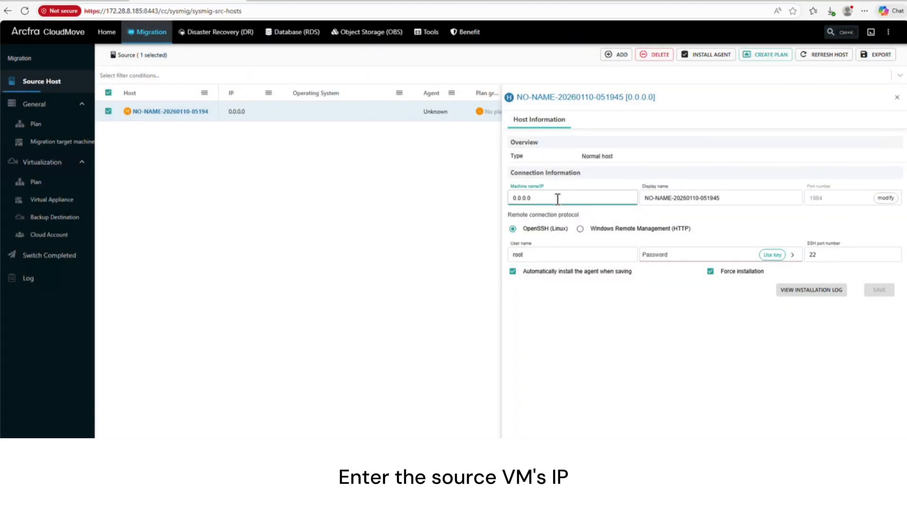
key("BackSpace")
key("BackSpace")
key("BackSpace")
key("BackSpace")
key("BackSpace")
key("BackSpace")
key("BackSpace")
type("172.28.10")
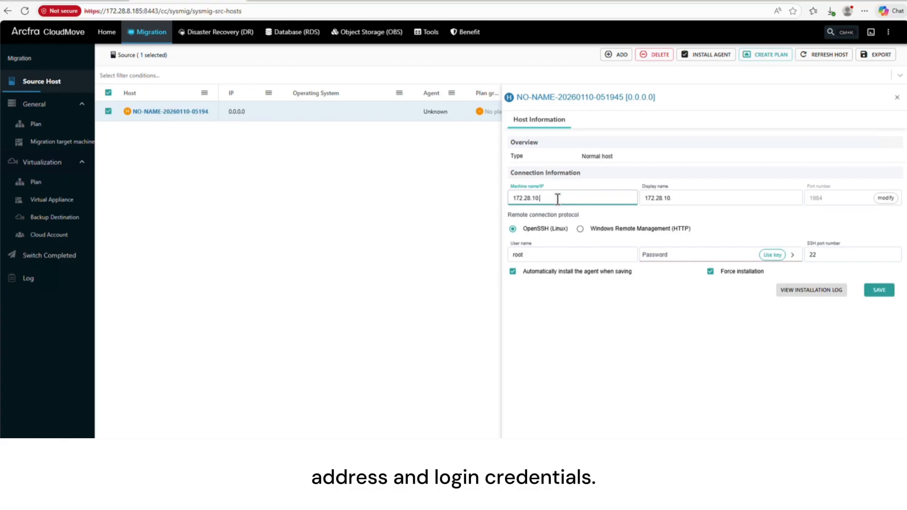
type(".84")
key("Tab")
left_click(683, 199)
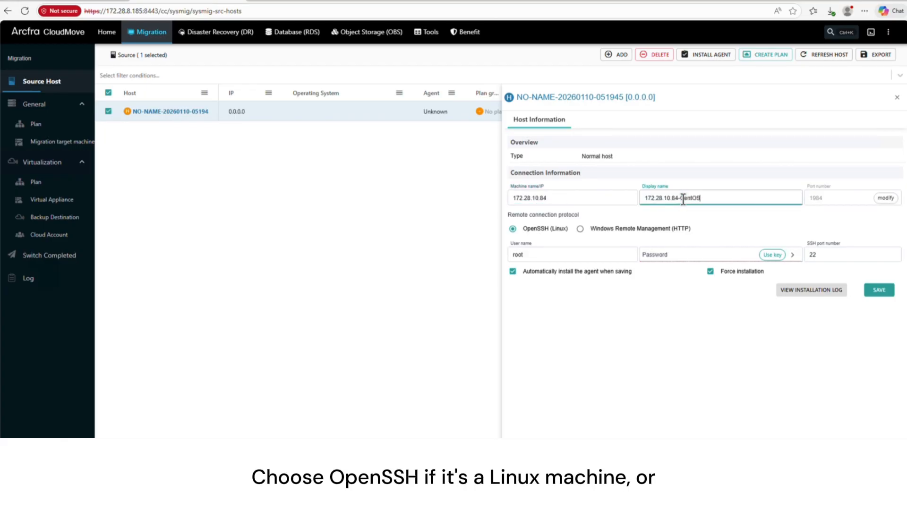
Step: Enter the CentOS host's root password, save the host to install its agent, and dismiss the browser's password prompt
left_click(677, 257)
type("••")
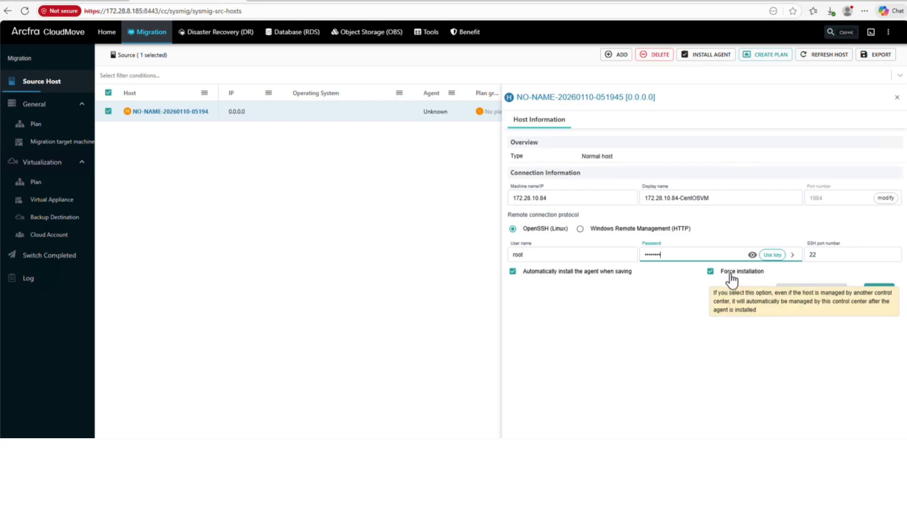
left_click(877, 291)
left_click(770, 133)
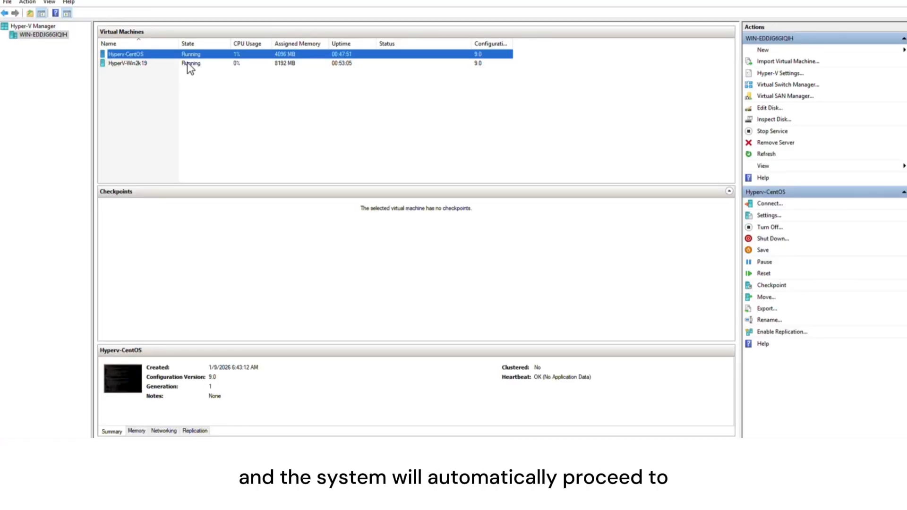
Step: Check the HyperV-Win2k19 VM's IP address in its Hyper-V console and close the console
double_click(187, 63)
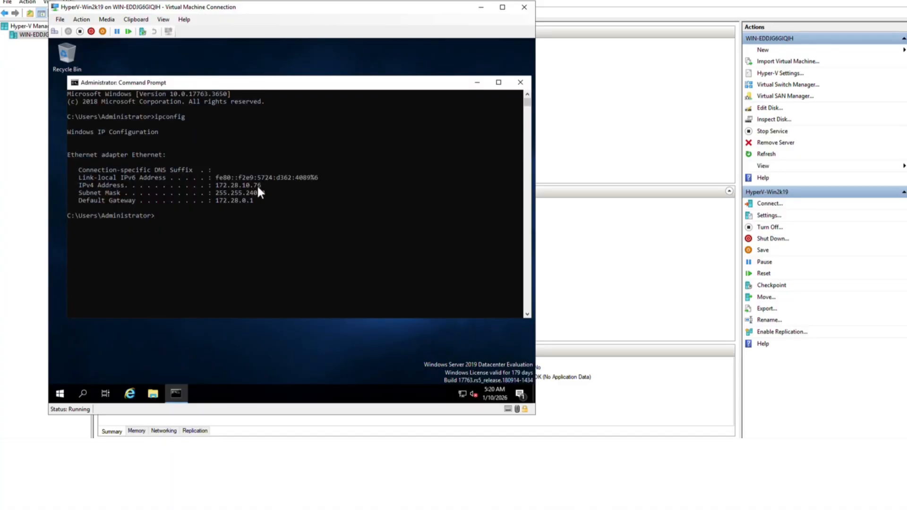
left_click(520, 82)
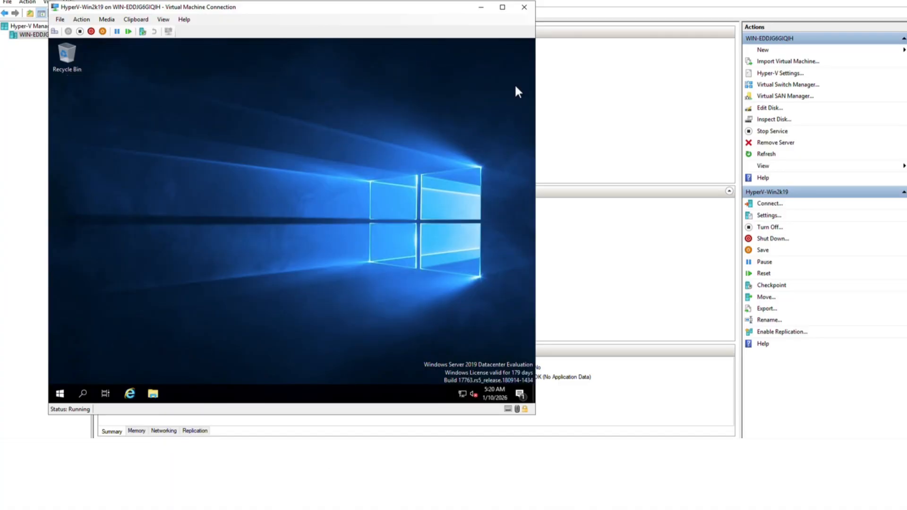
left_click(525, 7)
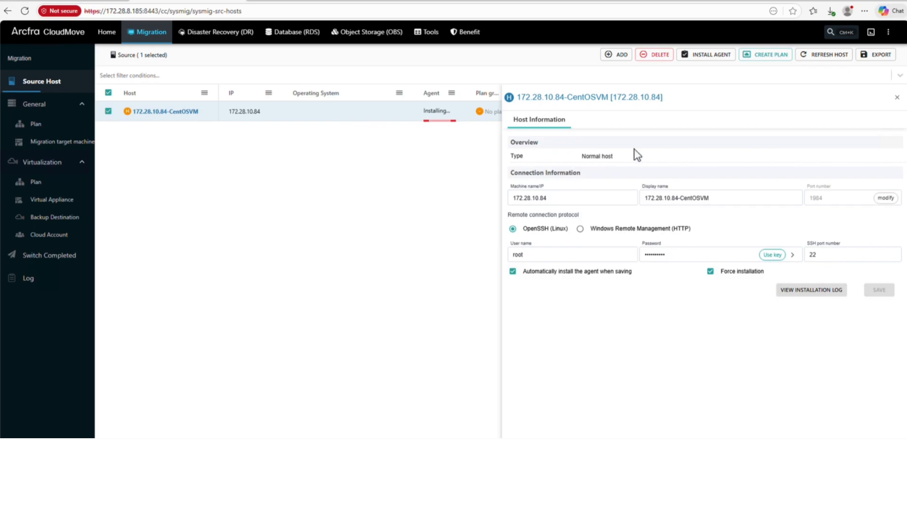
Step: In CloudMove, add another push-installation source host with IP 172.28.10.76 and display name 172.28.10.76-win2k19VM
left_click(612, 56)
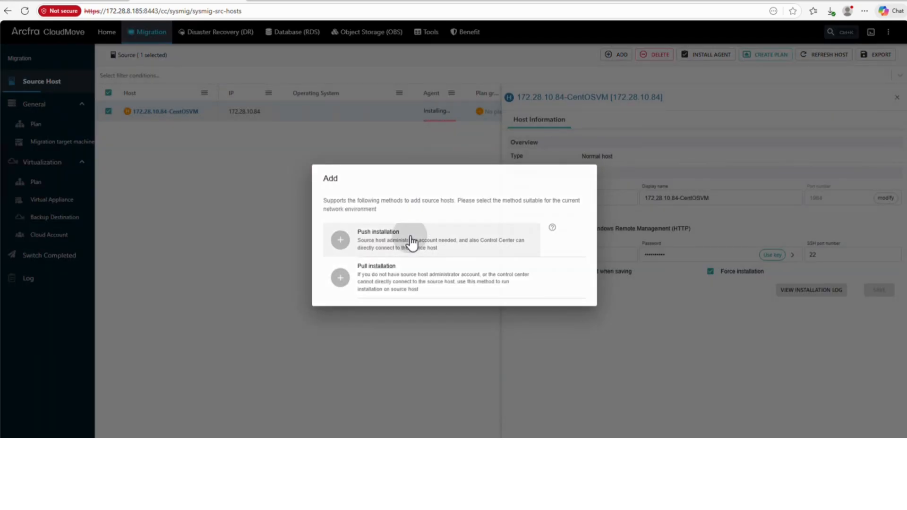
left_click(410, 239)
left_click(566, 198)
key("BackSpace")
key("BackSpace")
key("BackSpace")
key("BackSpace")
key("BackSpace")
key("BackSpace")
key("BackSpace")
type("172.28.10.76")
left_click(700, 200)
type("-win2k19VM")
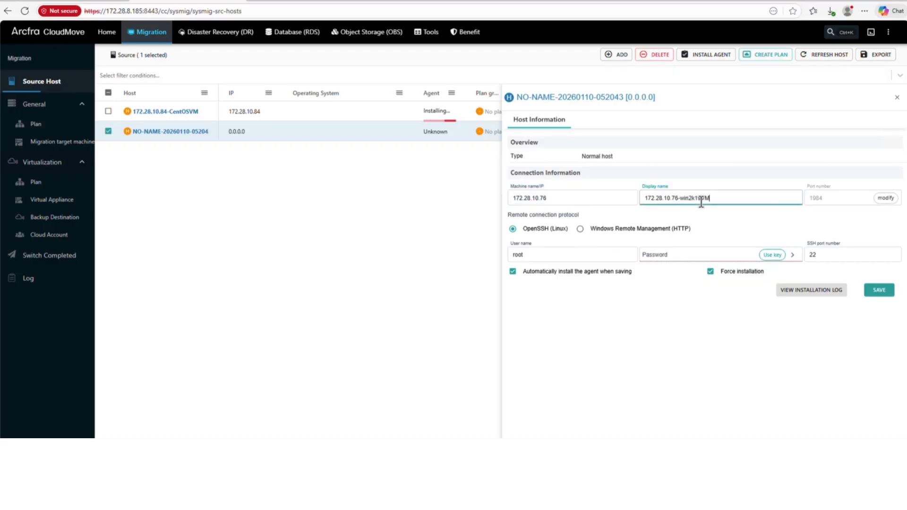
Step: Set the Windows host to Windows Remote Management (HTTP), enter user name administrator and its password, save it, and decline the browser's password update
left_click(580, 229)
left_click(579, 254)
type("rdministrator")
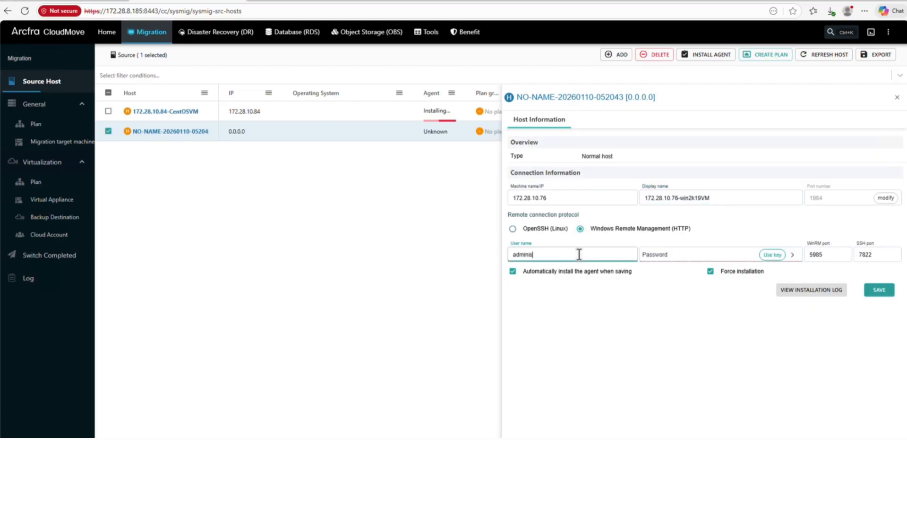
key("Tab")
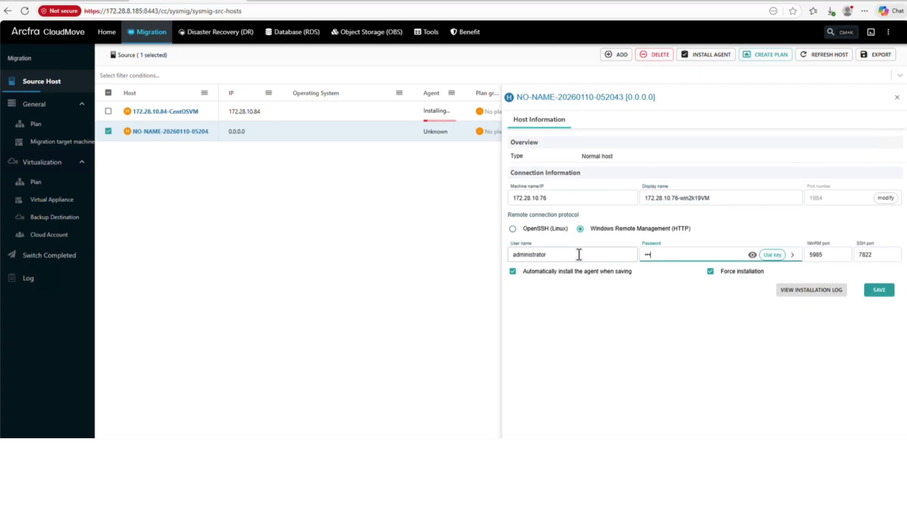
left_click(880, 290)
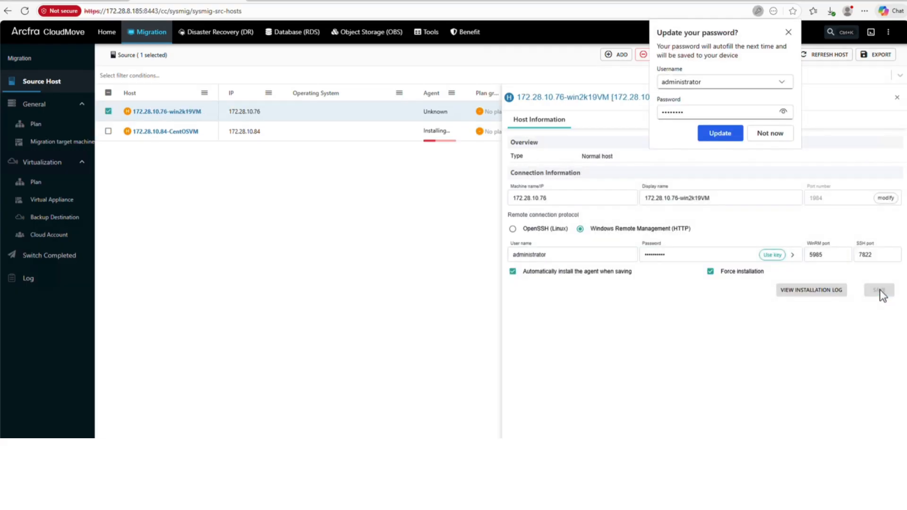
left_click(771, 135)
Step: Check the agent installation of the CentOS source host and open its host information
left_click(371, 134)
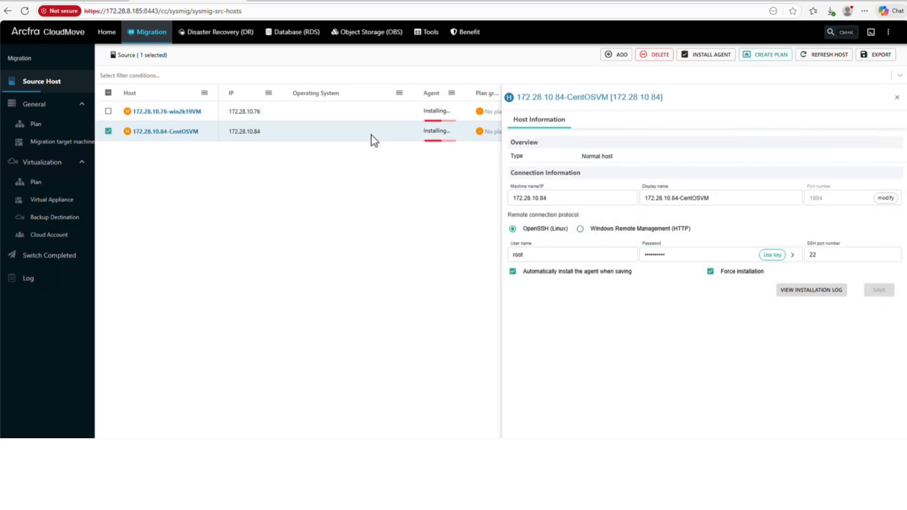
left_click(896, 98)
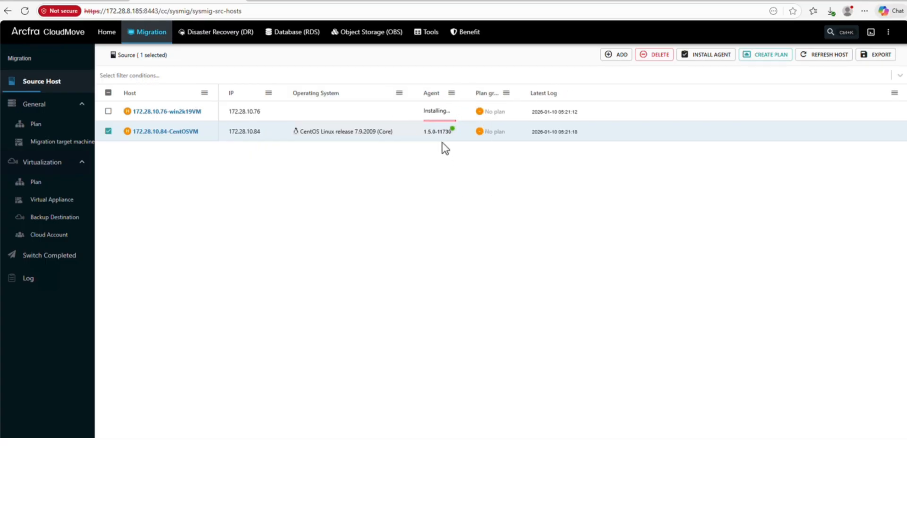
left_click(403, 131)
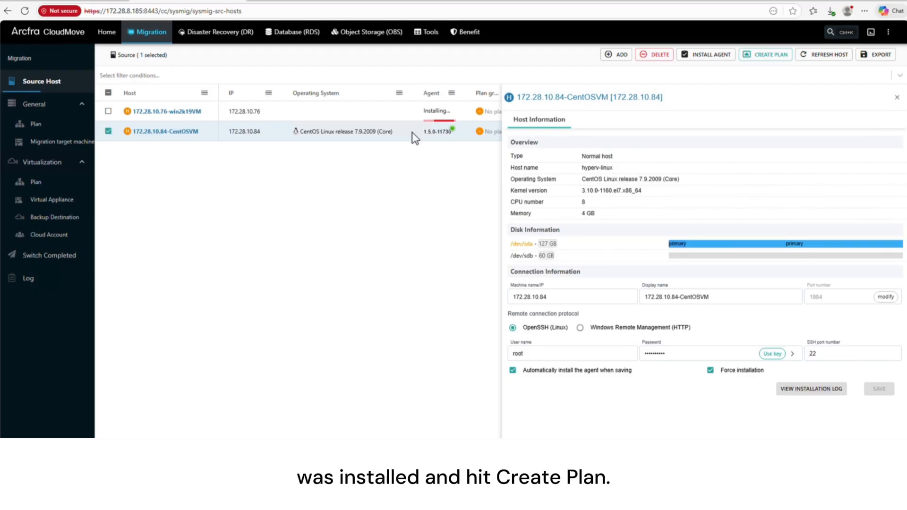
Step: Create a virtualization mode plan for the CentOS host in the Default group with the Linux backup destination
left_click(762, 55)
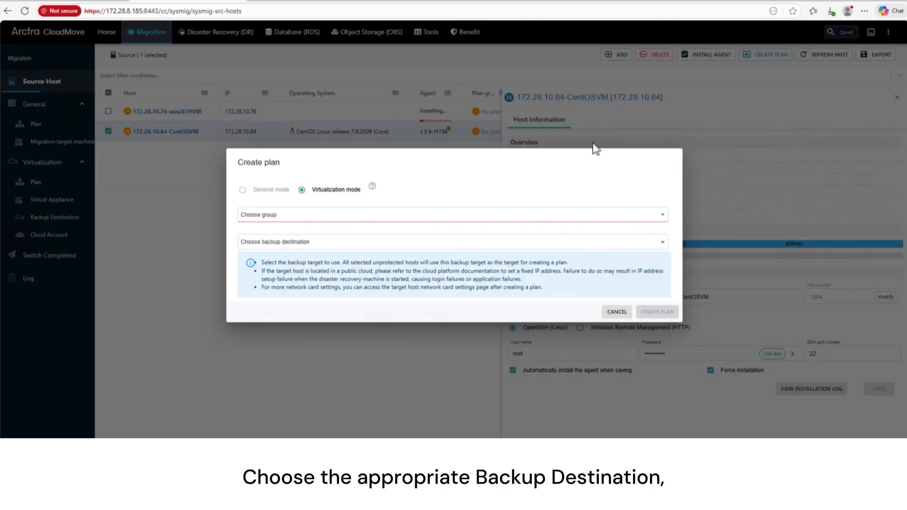
left_click(429, 217)
left_click(430, 219)
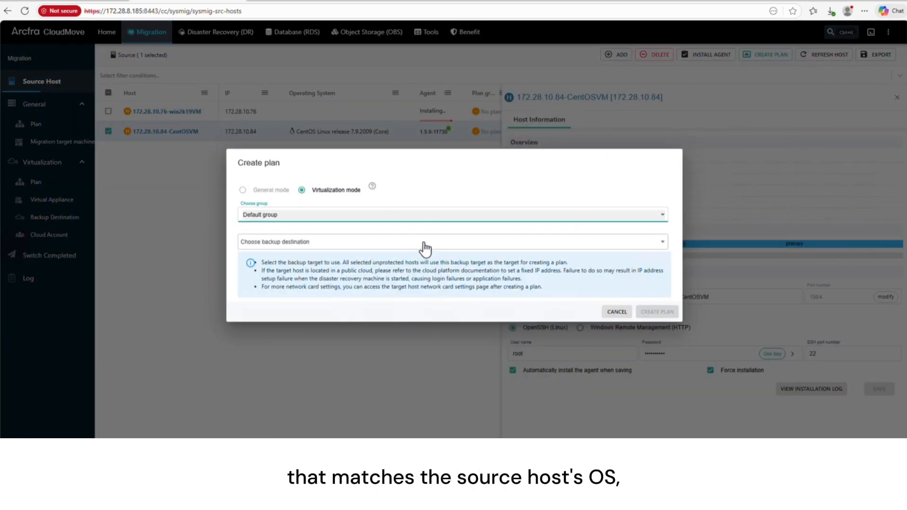
left_click(423, 243)
left_click(324, 258)
left_click(654, 311)
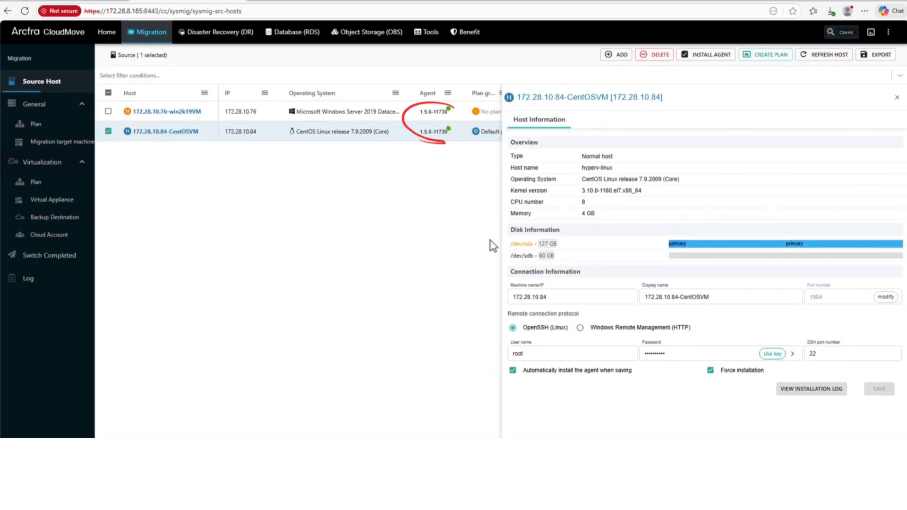
Step: Create a plan for the 172.28.10.76-win2k19VM host in the Default group with the Windows backup destination, and close its host information
left_click(409, 112)
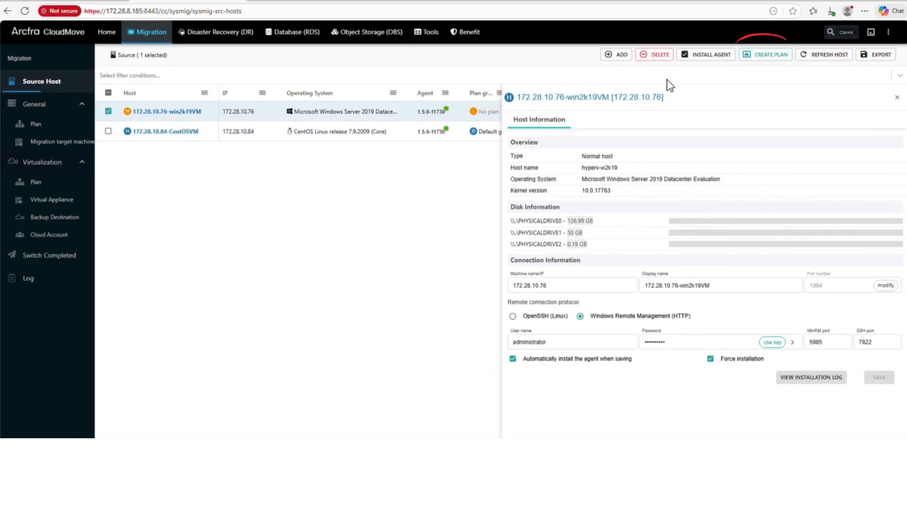
left_click(764, 55)
left_click(388, 219)
left_click(381, 221)
left_click(383, 244)
left_click(381, 242)
left_click(648, 312)
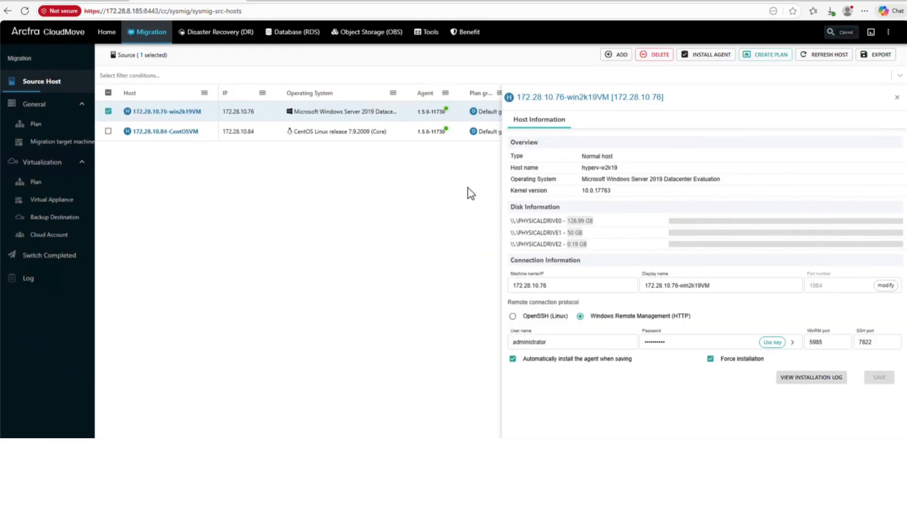
left_click(897, 100)
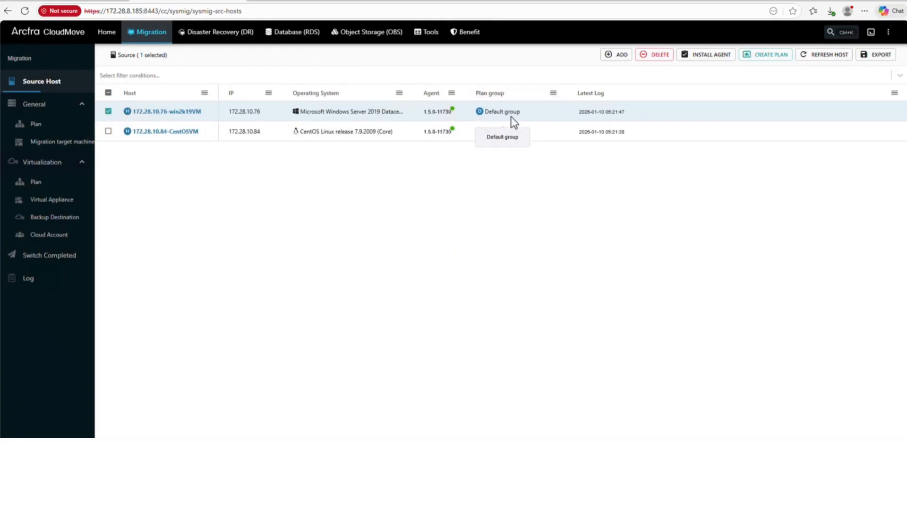
Step: Examine the win2k19VM virtualization plan's status, source host details, and CloudMove_Proxy-VA_Windows appliance settings
left_click(43, 185)
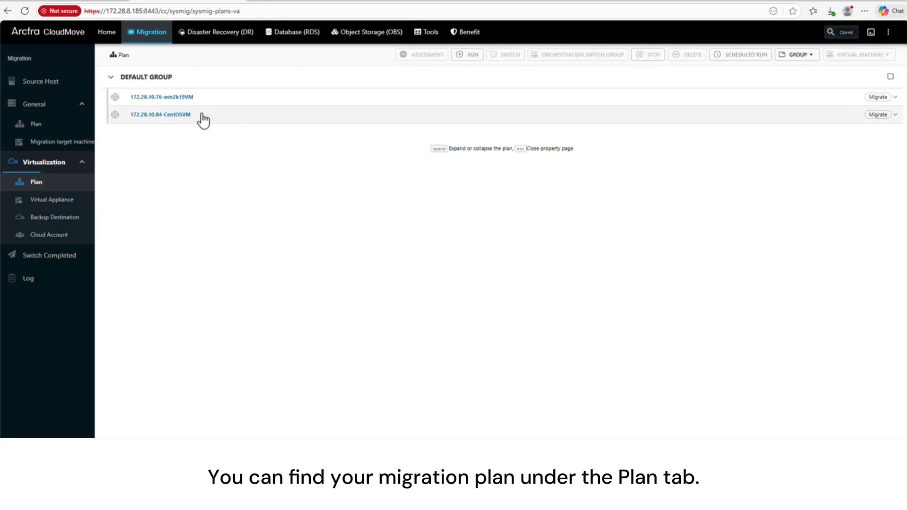
left_click(206, 99)
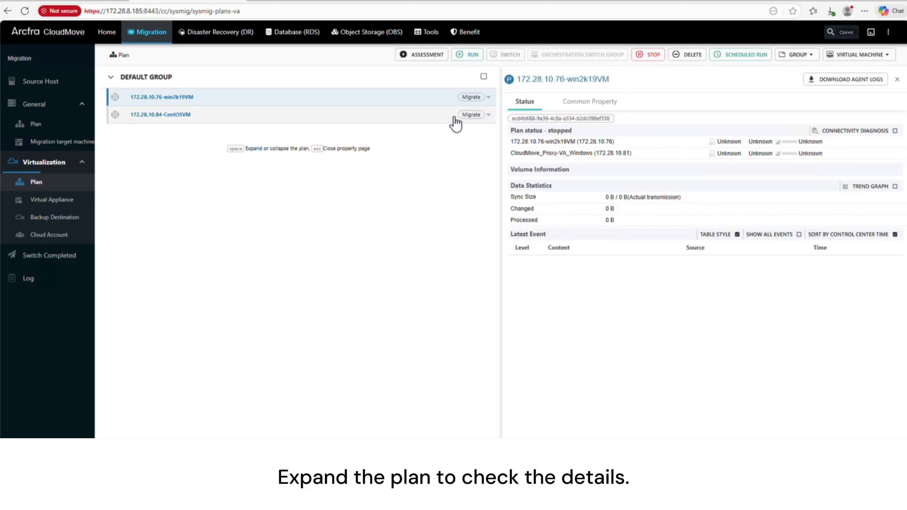
left_click(489, 97)
left_click(441, 113)
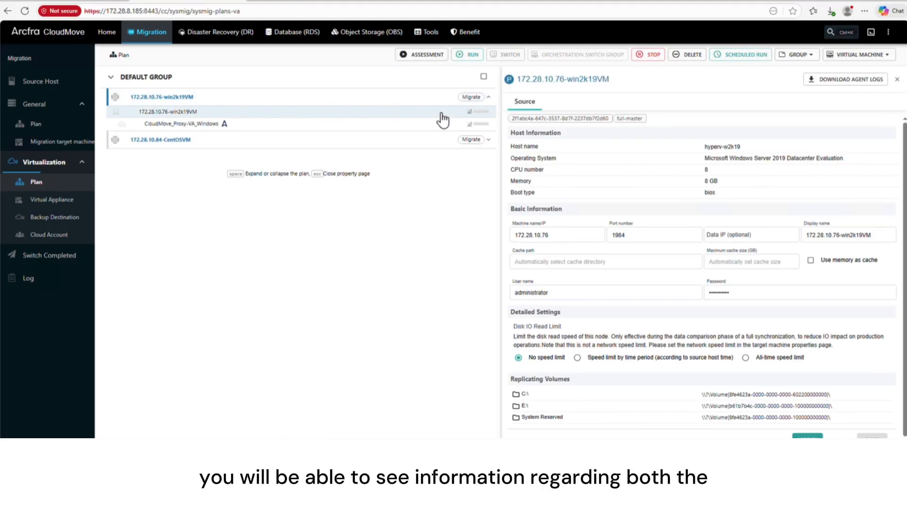
left_click(319, 124)
scroll(638, 186, "down", 3)
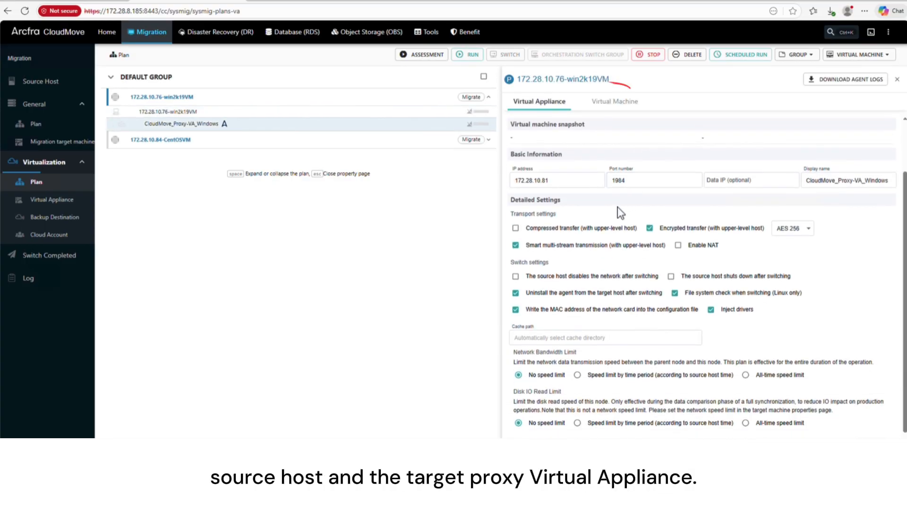
Step: Add a main network card to the win2k19VM target virtual machine with model VIRTIO and VLAN subnet default-mgmt, and save it
left_click(613, 103)
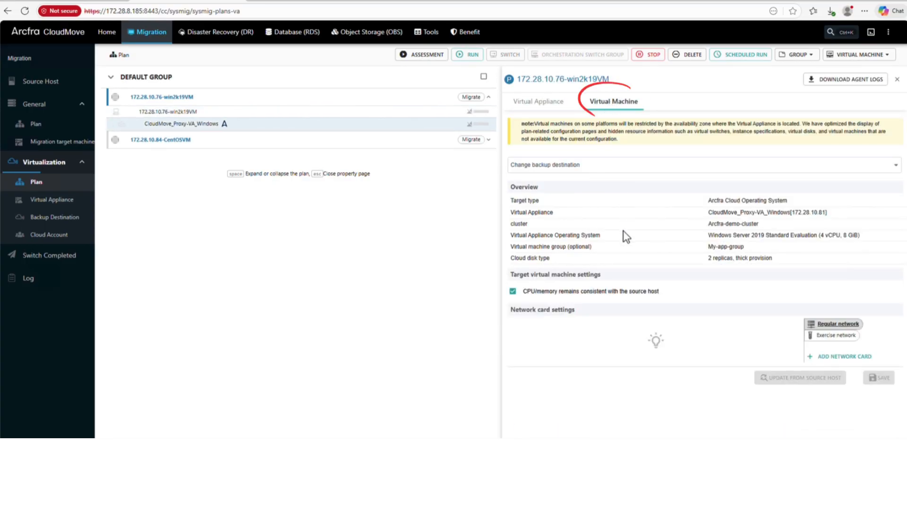
left_click(846, 357)
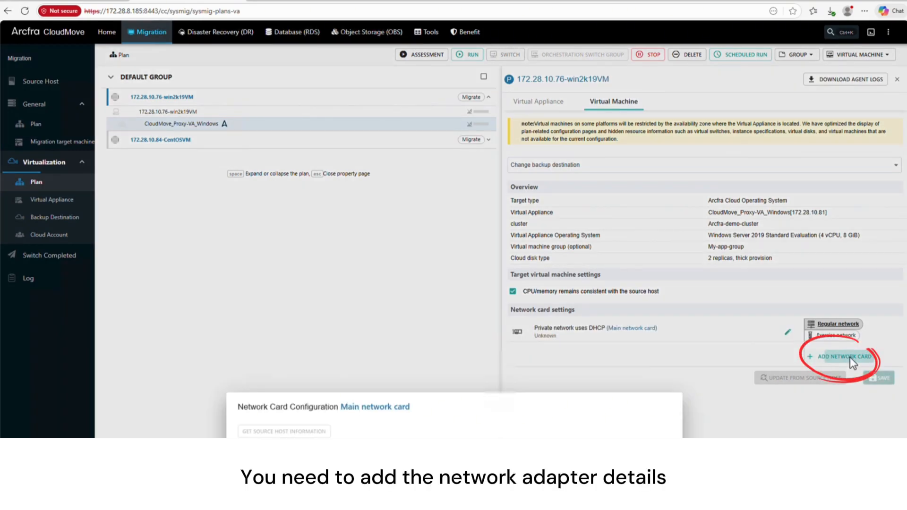
left_click(446, 194)
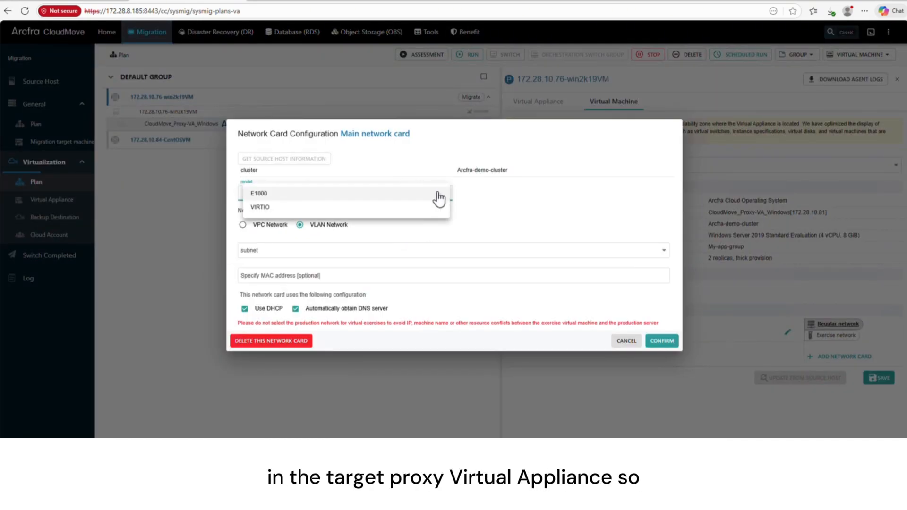
left_click(305, 213)
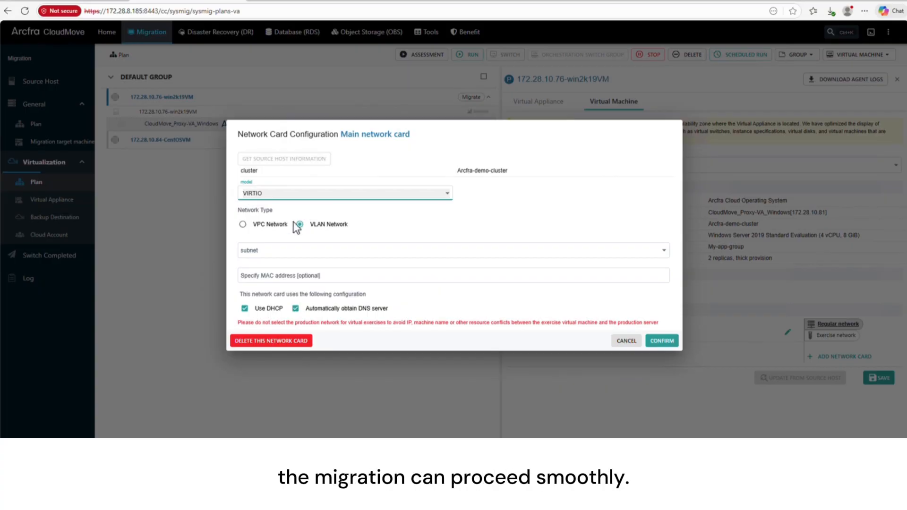
left_click(313, 251)
left_click(310, 255)
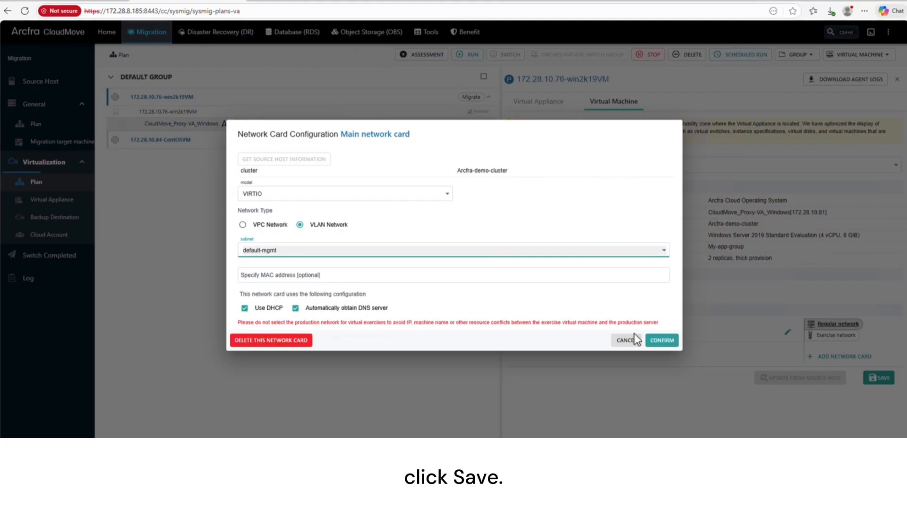
left_click(666, 340)
left_click(887, 381)
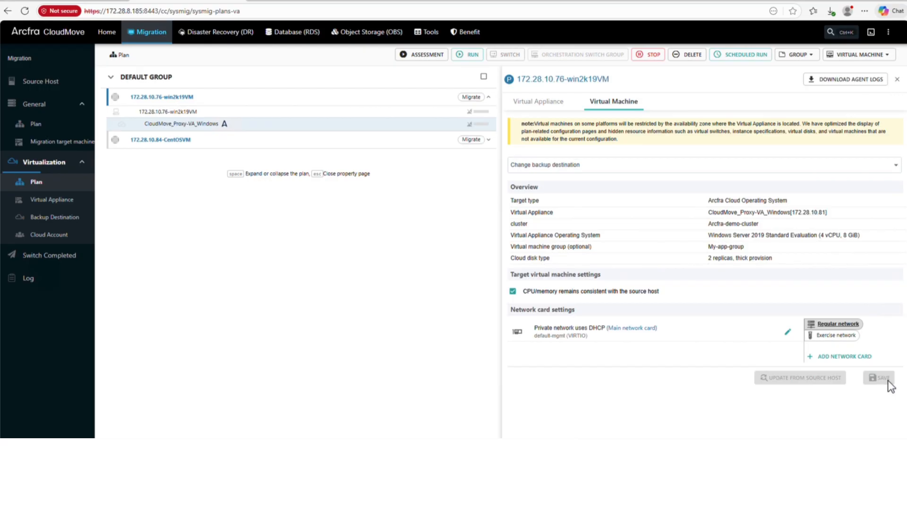
Step: Run the 172.28.10.76-win2k19VM plan immediately with the Smart comparison synchronization method
left_click(416, 143)
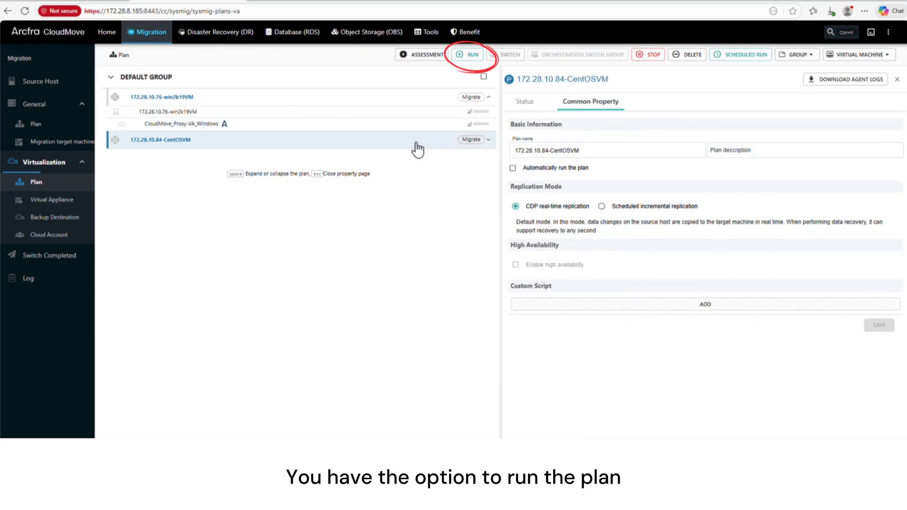
left_click(409, 99)
left_click(470, 55)
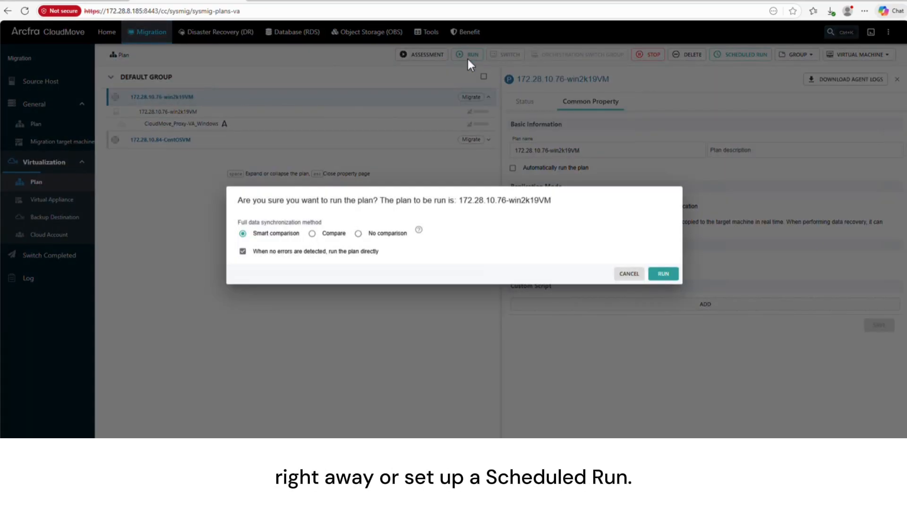
left_click(663, 274)
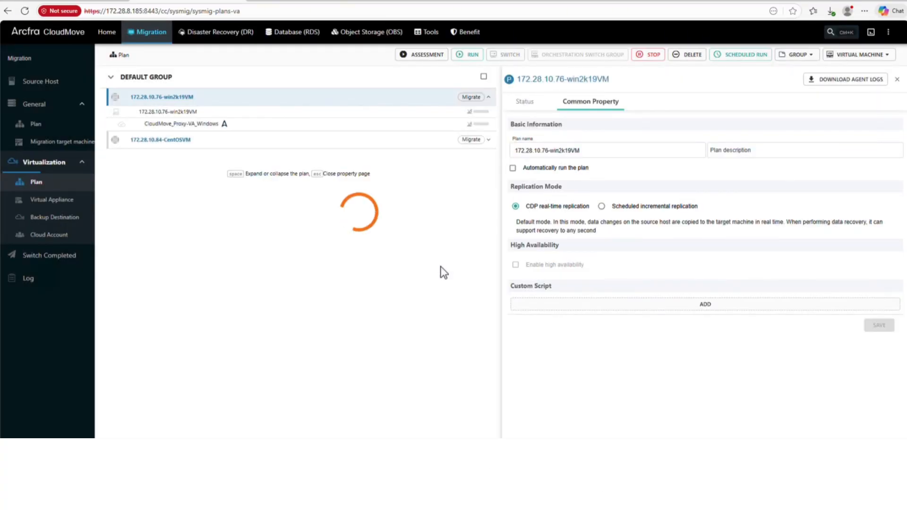
Step: Examine the CentOSVM plan's source host details and the CloudMove_Proxy-VA_Linux appliance settings
left_click(487, 142)
left_click(361, 156)
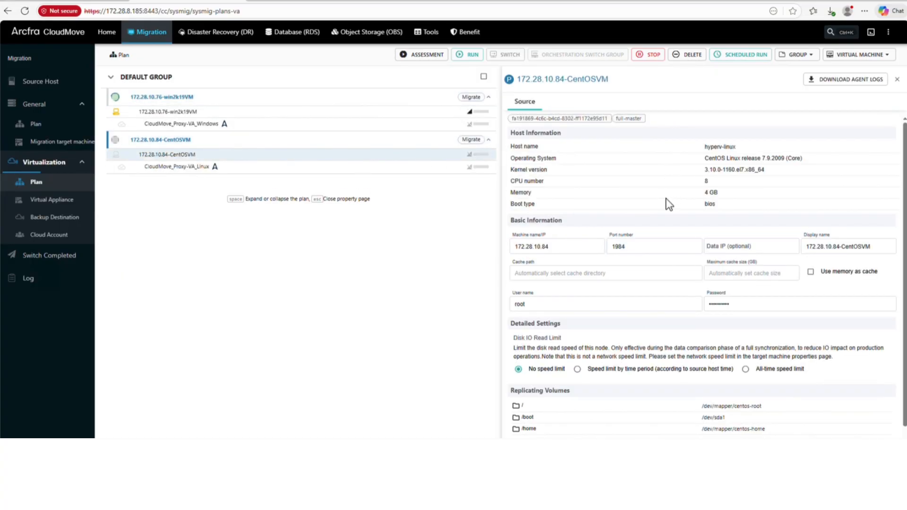
scroll(686, 342, "down", 1)
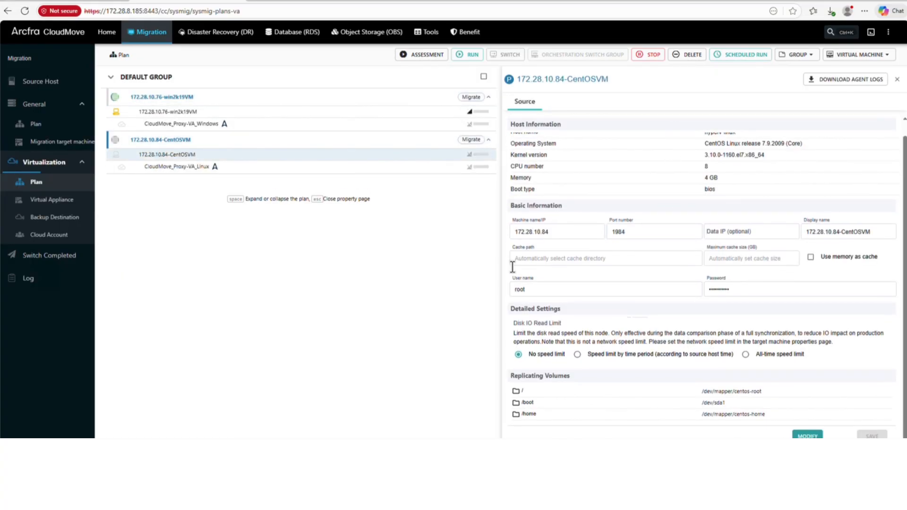
left_click(369, 168)
left_click(530, 102)
scroll(634, 217, "down", 3)
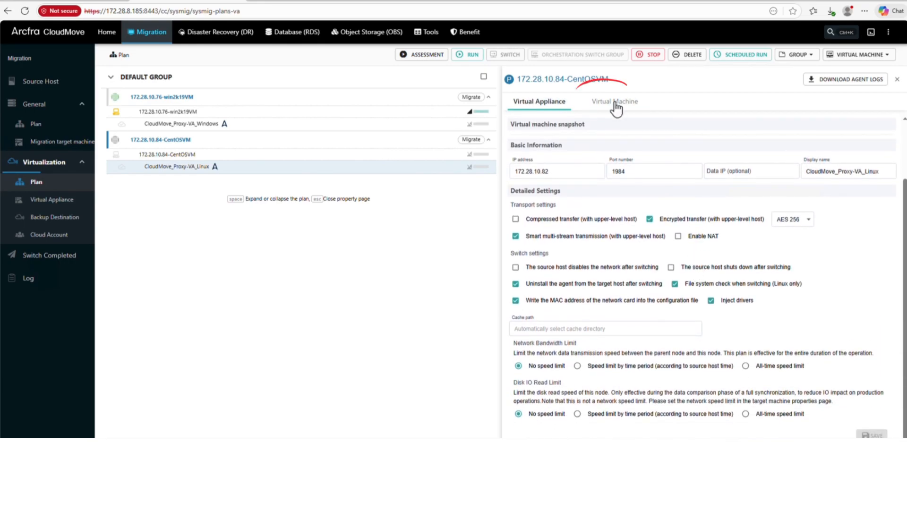
Step: Add a main network card to the CentOSVM target virtual machine with model VIRTIO and VLAN subnet default-mgmt, and save it
left_click(609, 101)
left_click(844, 356)
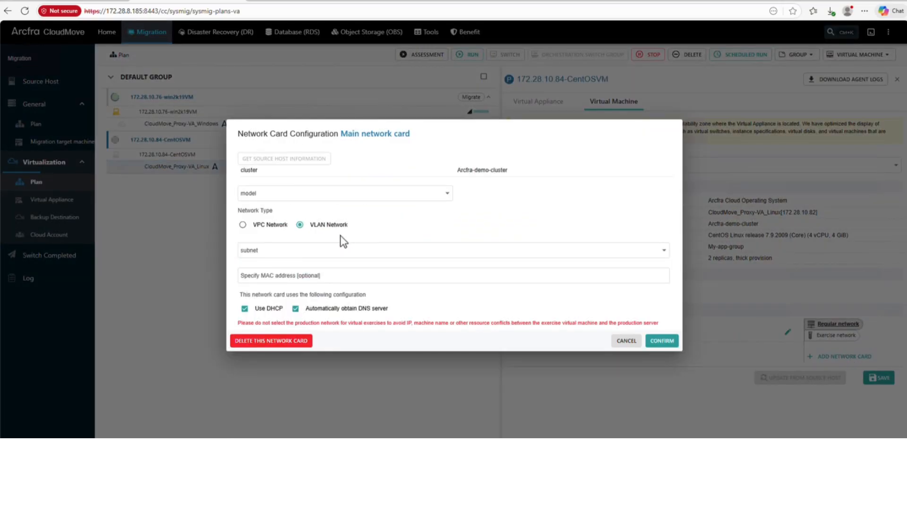
left_click(364, 195)
left_click(349, 207)
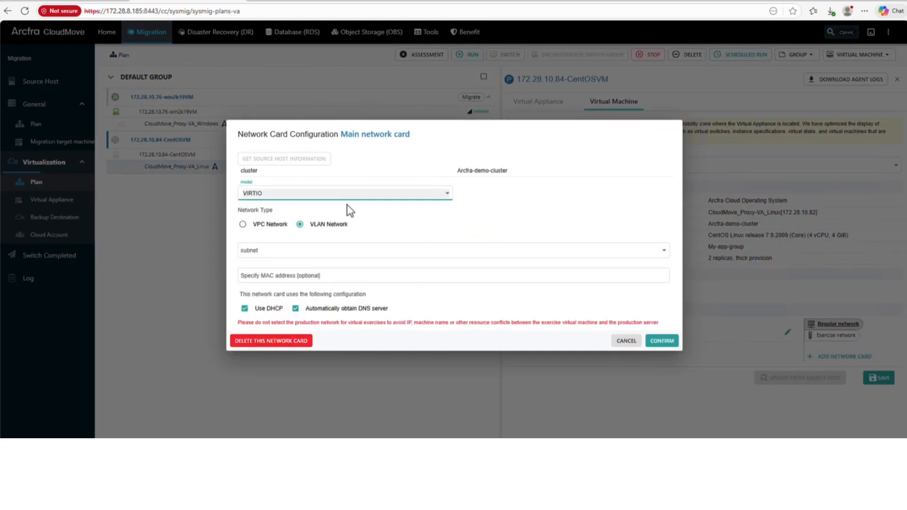
left_click(357, 256)
left_click(351, 257)
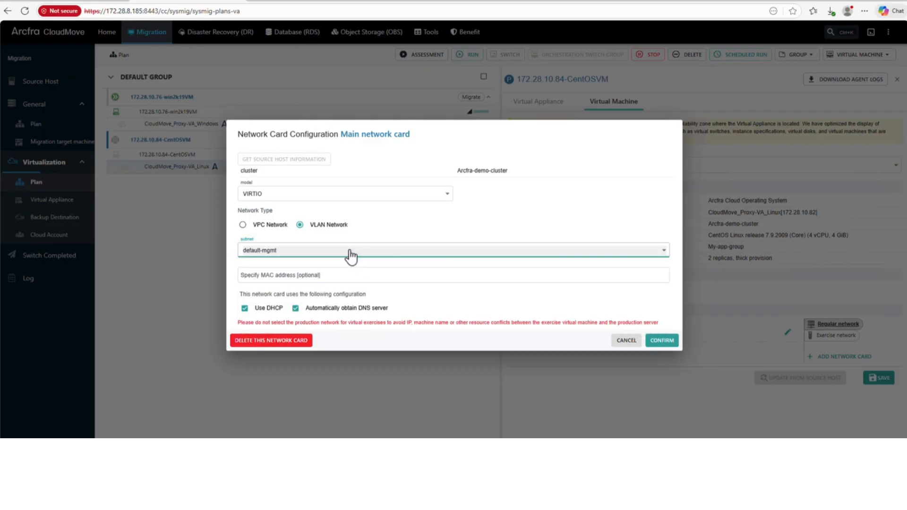
left_click(659, 338)
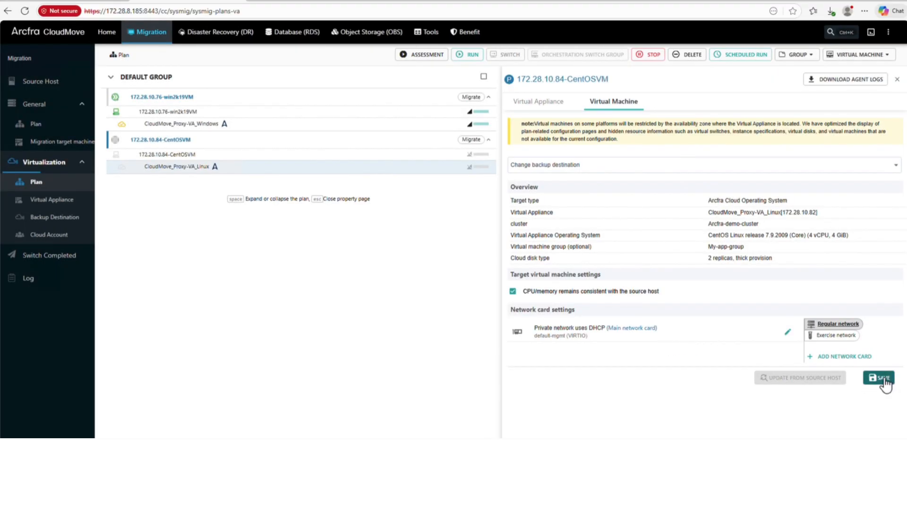
left_click(884, 384)
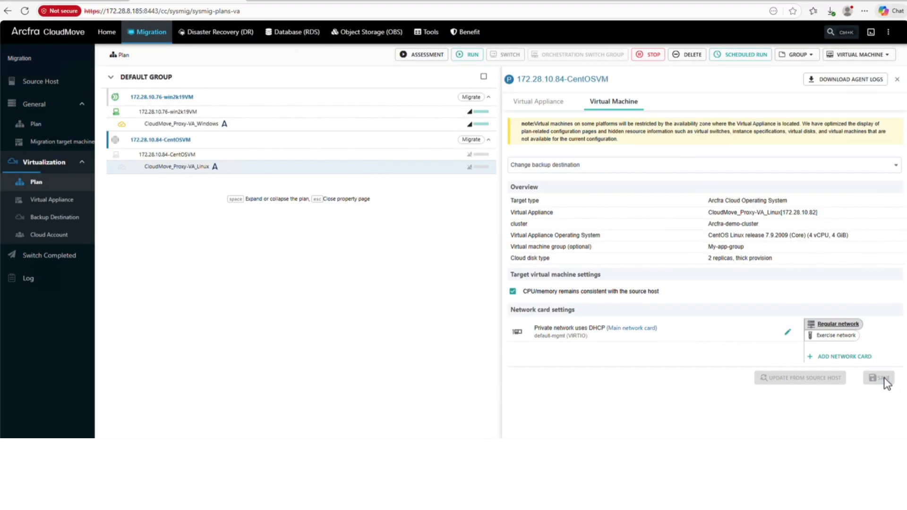
Step: Run the 172.28.10.84-CentOSVM plan immediately with the Smart comparison synchronization method
left_click(424, 140)
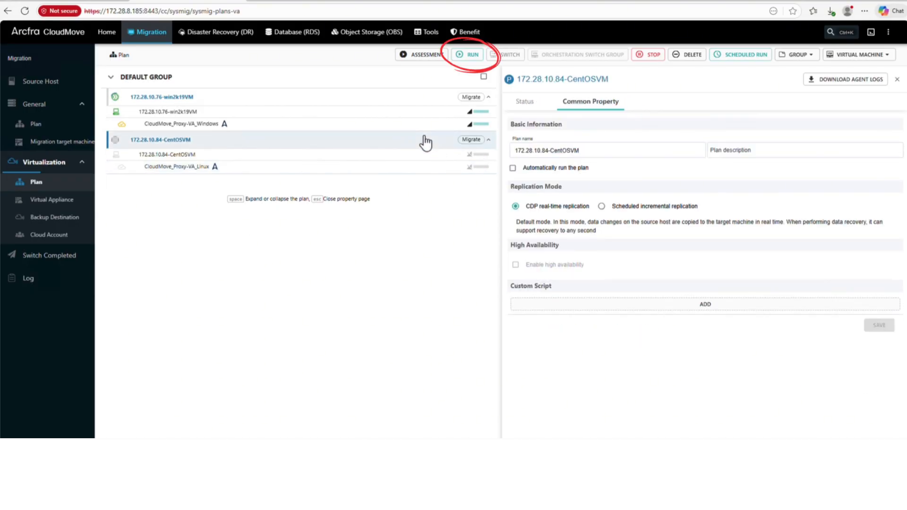
left_click(525, 102)
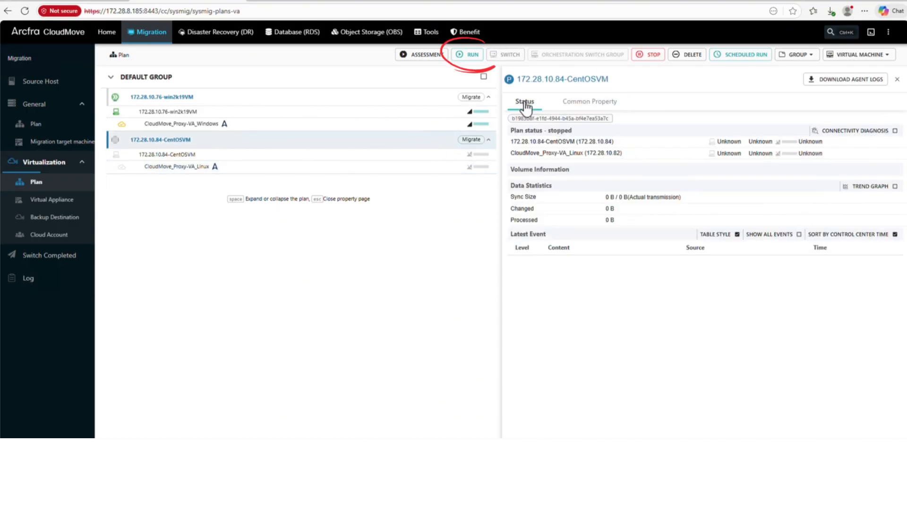
left_click(466, 55)
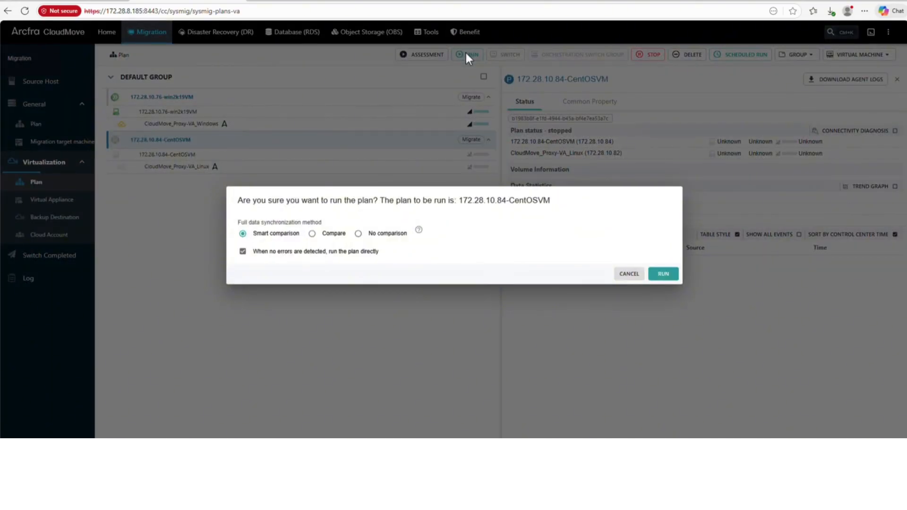
left_click(671, 276)
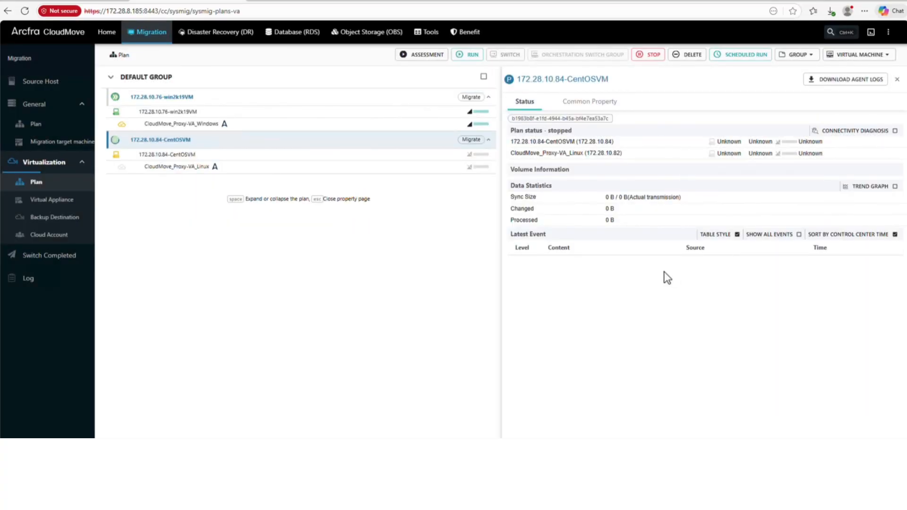
Step: Check the status of both migration plans, and view Arcfra-demo-cluster's virtual machines and recent tasks in the Arcfra Operation Center
left_click(896, 81)
left_click(776, 101)
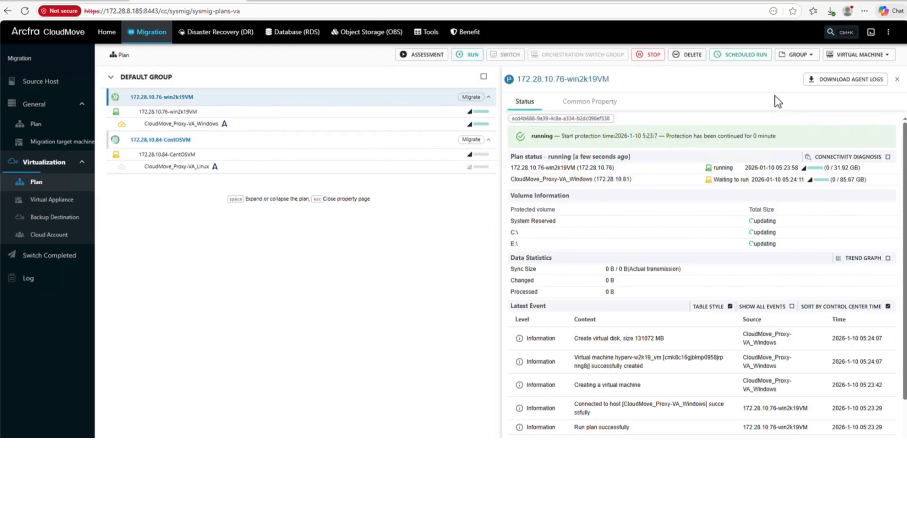
left_click(449, 142)
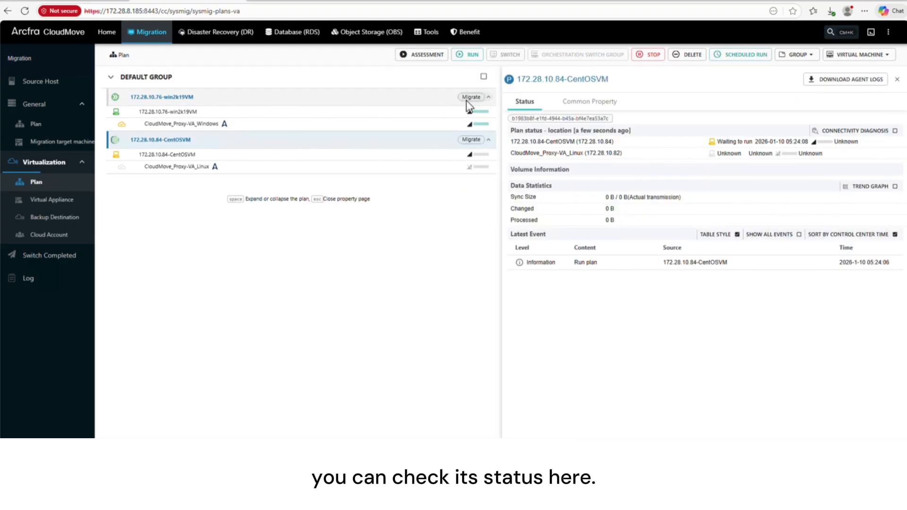
left_click(445, 101)
scroll(724, 365, "down", 1)
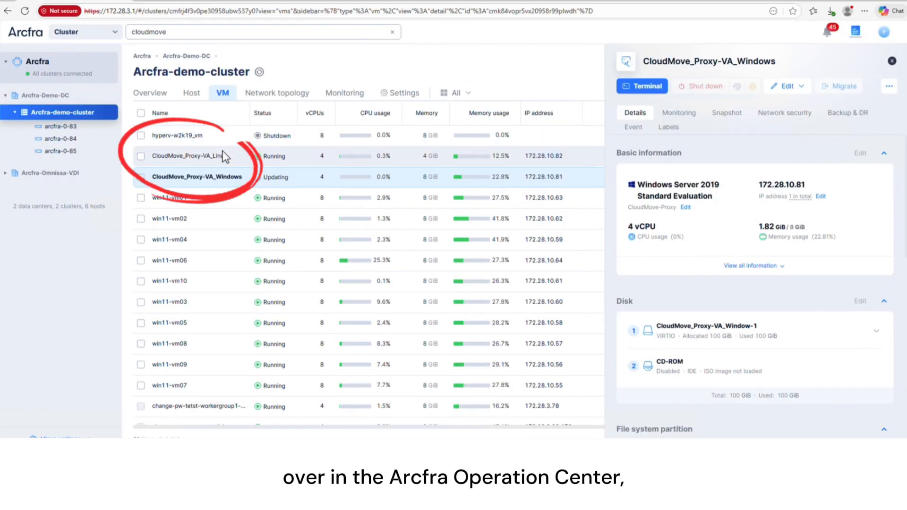
left_click(480, 183)
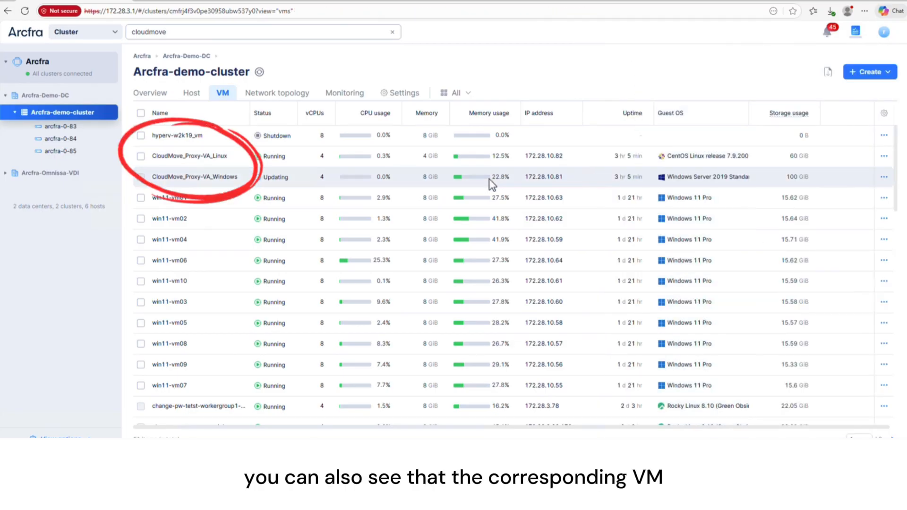
left_click(855, 31)
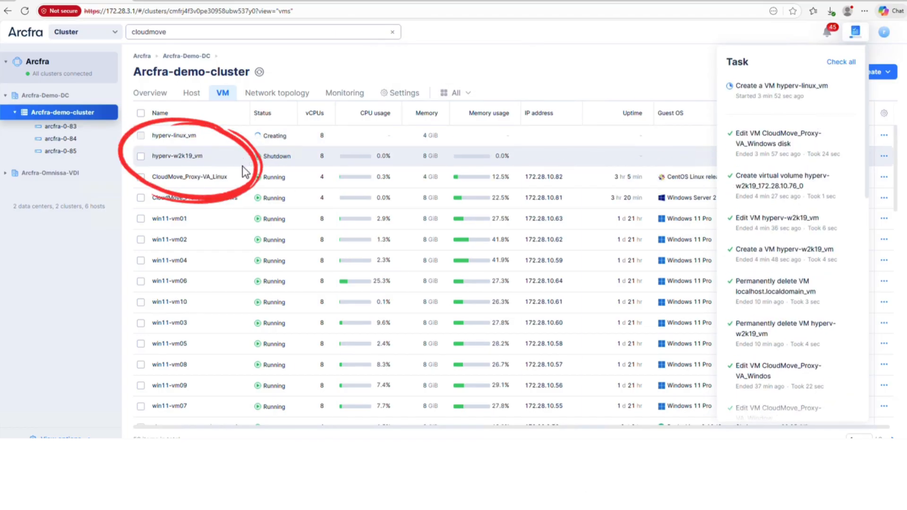
Step: Return to CloudMove and check the data synchronization progress of the win2k19VM and CentOSVM plans
left_click(206, 1)
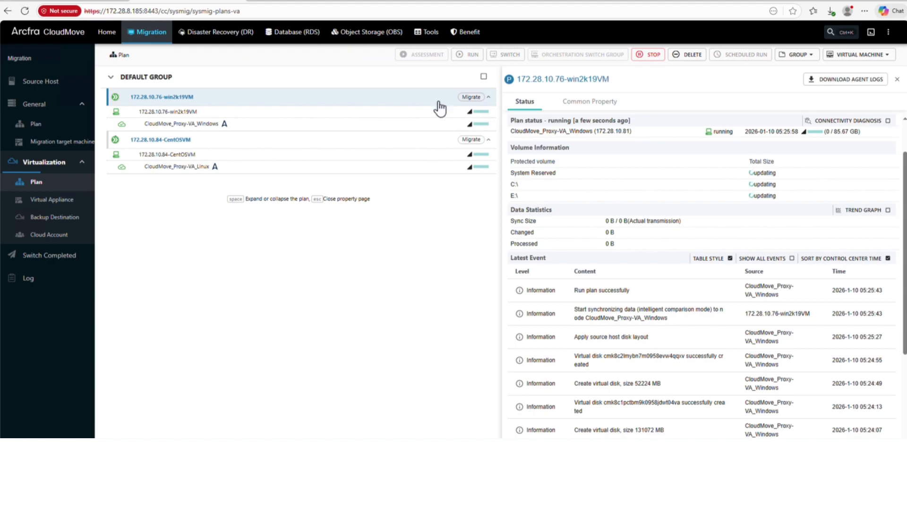
left_click(431, 123)
left_click(430, 98)
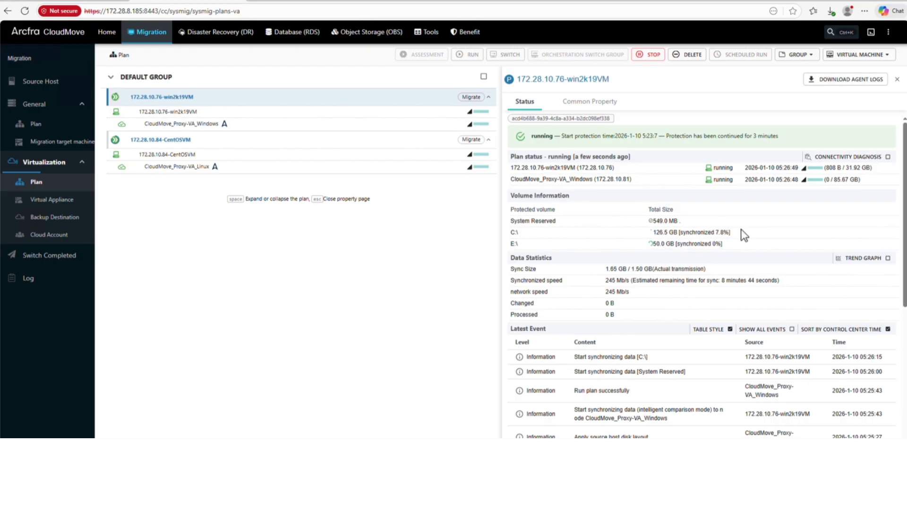
key("Down")
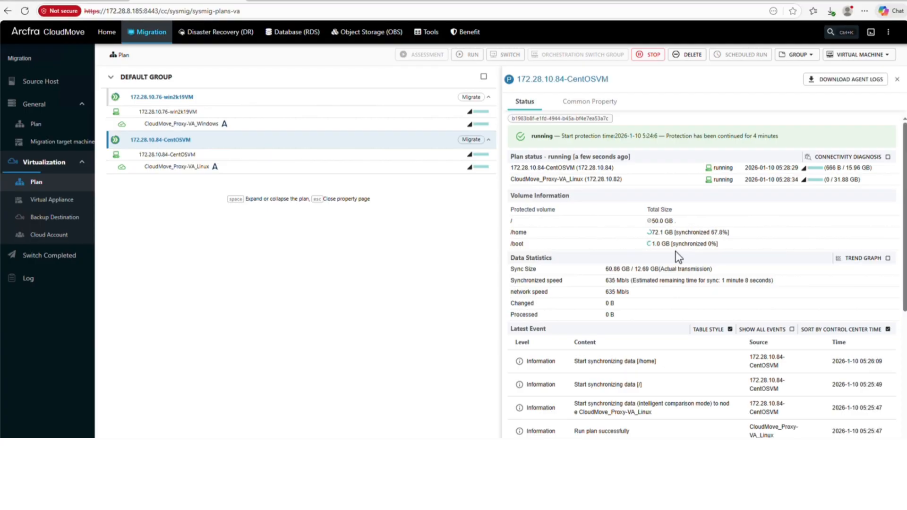
left_click(391, 99)
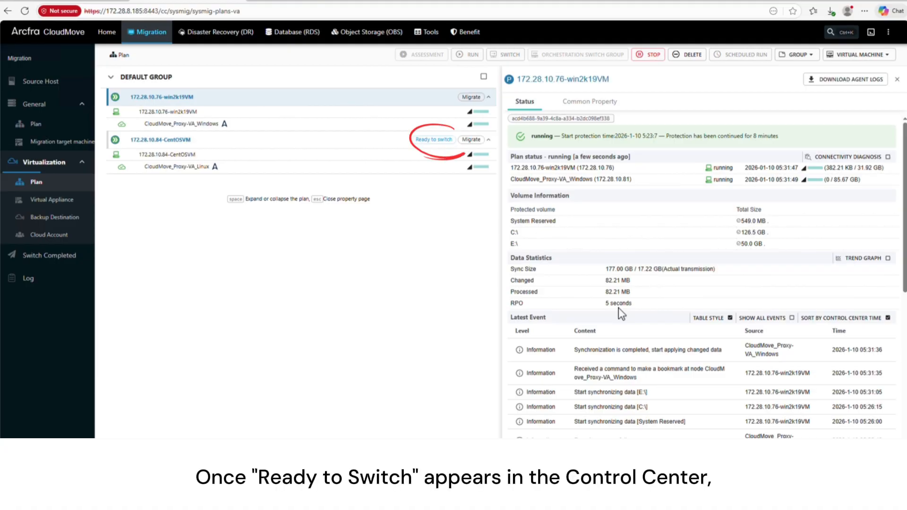
Step: Switch the 172.28.10.84-CentOSVM plan's host to the target, and check the status of both plans
left_click(421, 140)
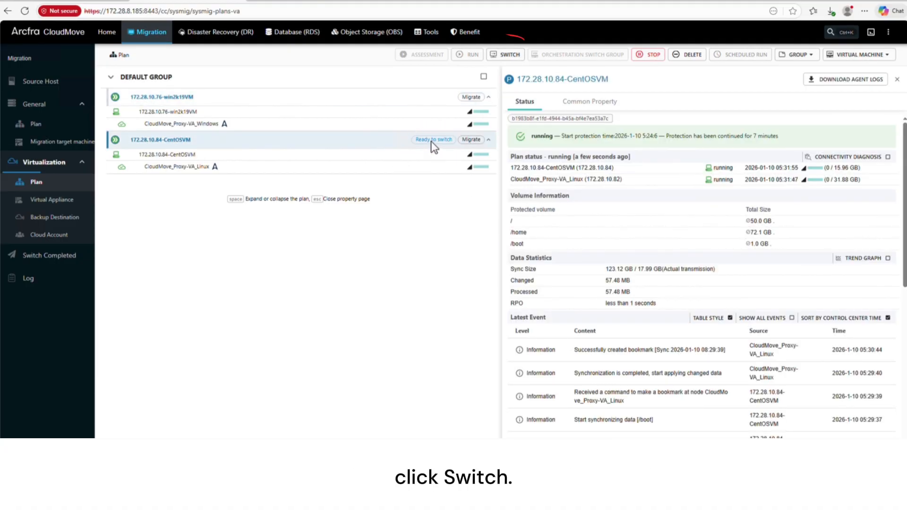
left_click(506, 55)
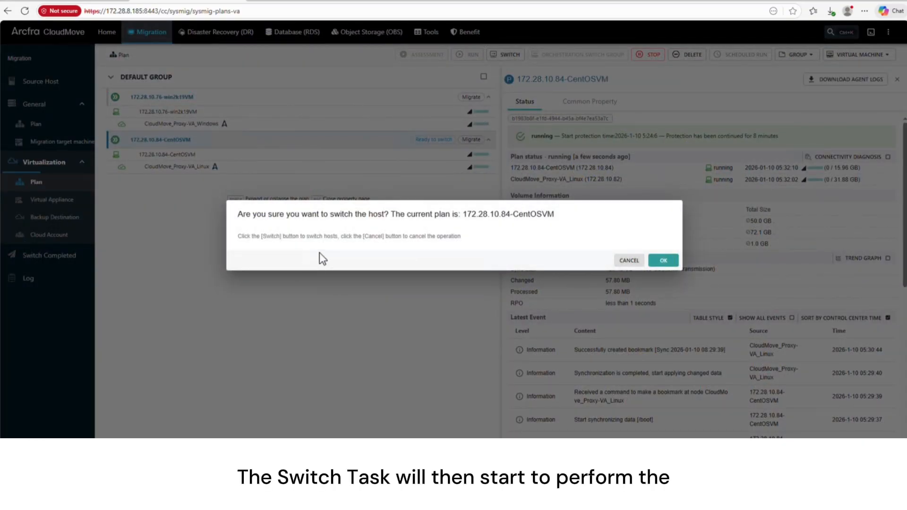
left_click(663, 260)
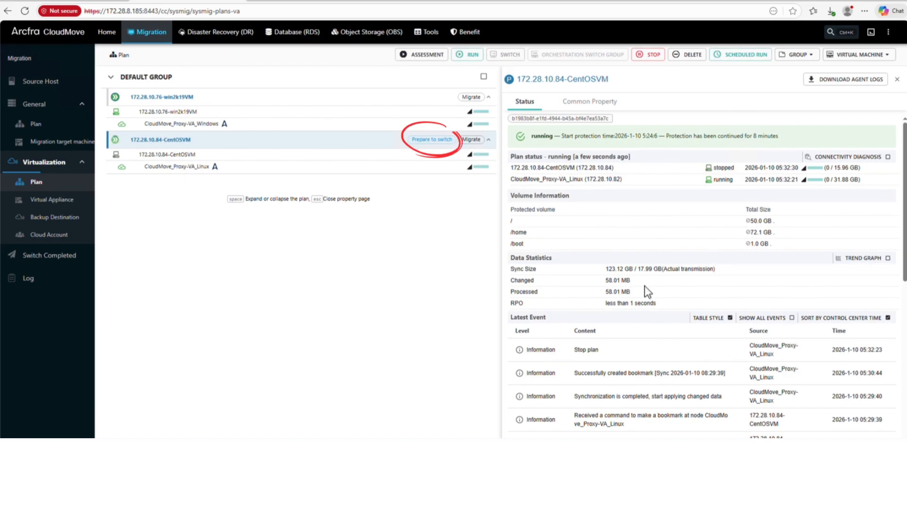
left_click(362, 98)
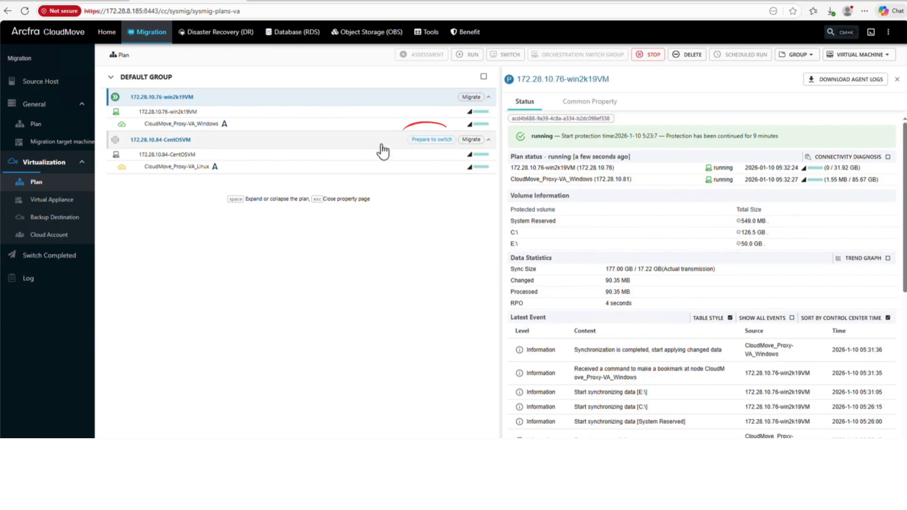
left_click(396, 146)
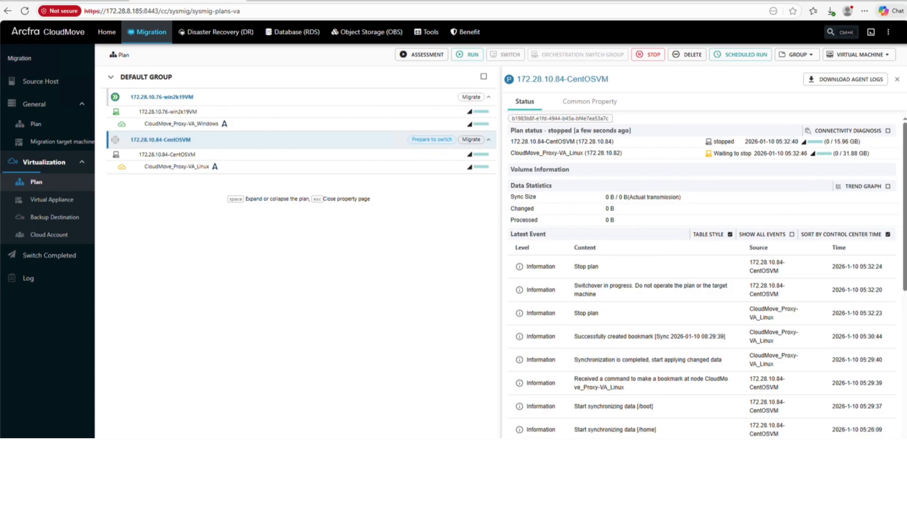
Step: Check the switchover and synchronization status of the 172.28.10.76-win2k19VM and 172.28.10.84-CentOSVM plans
left_click(85, 0)
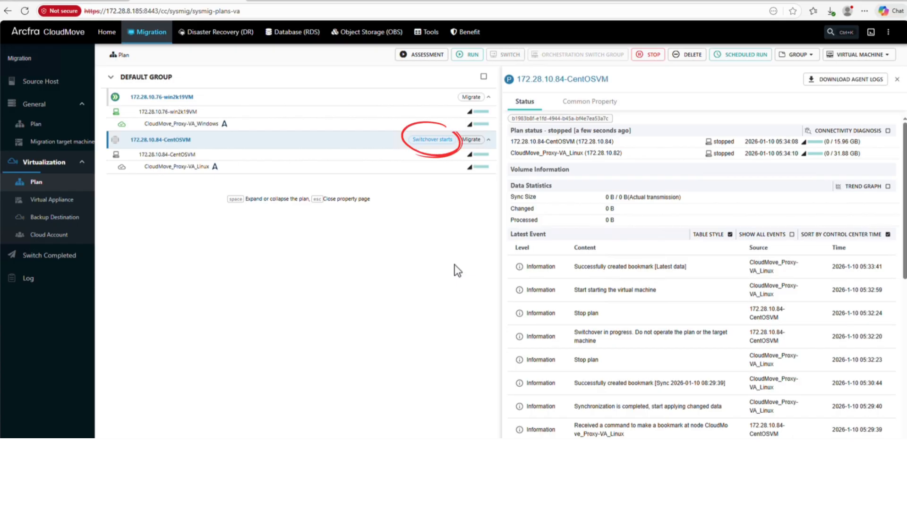
left_click(385, 98)
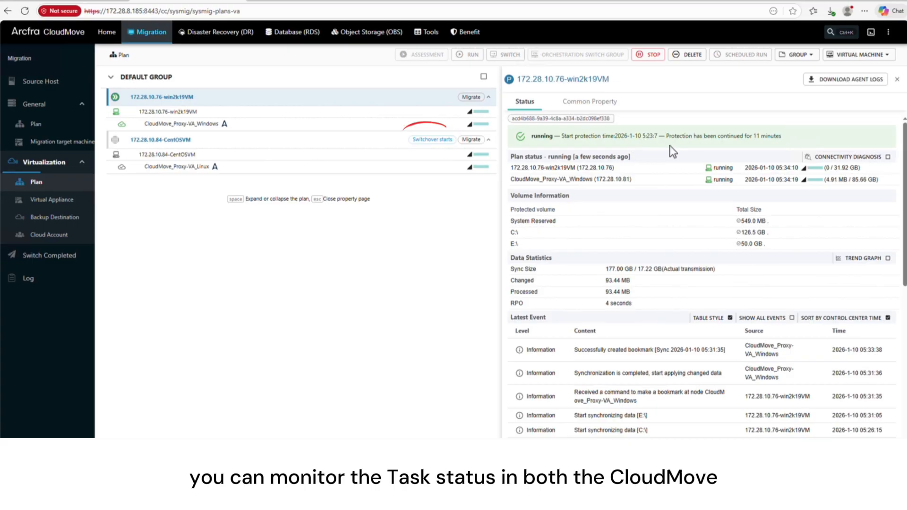
left_click(383, 141)
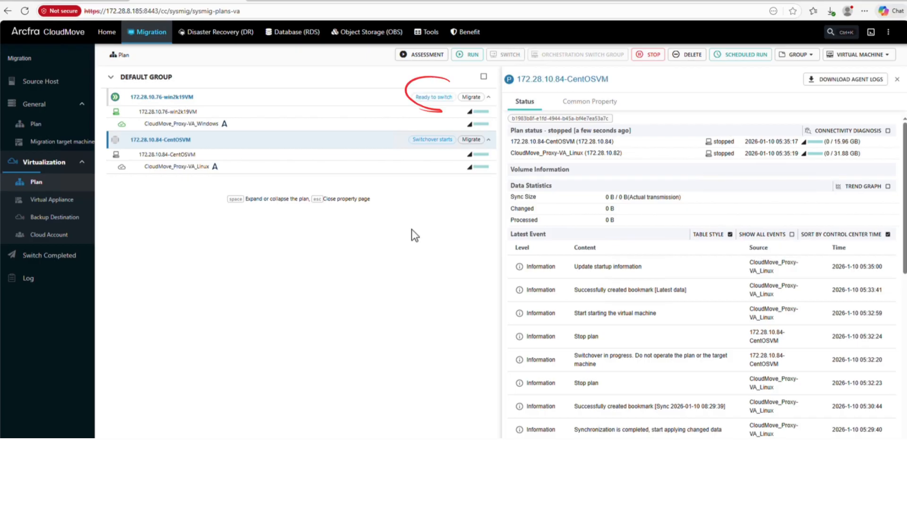
Step: Switch the 172.28.10.76-win2k19VM plan's host to the target, and review the 172.28.10.84-CentOSVM plan's status
left_click(430, 98)
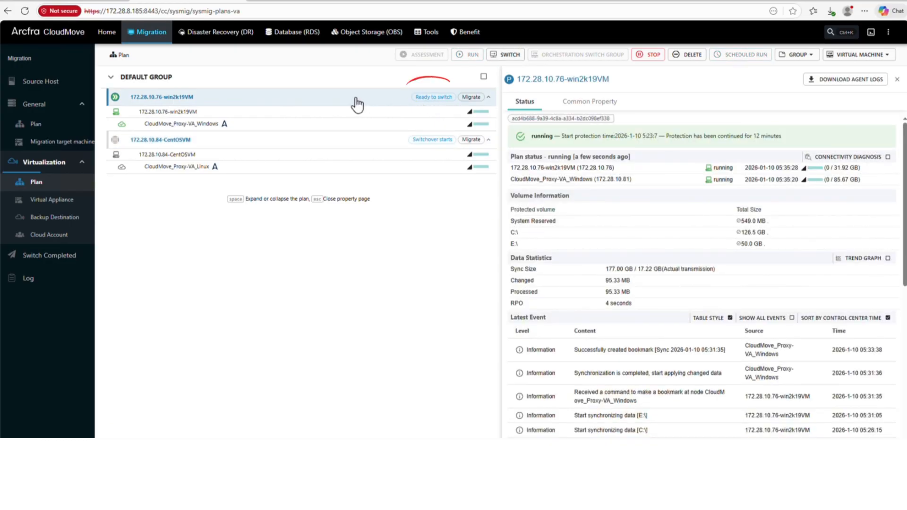
left_click(503, 55)
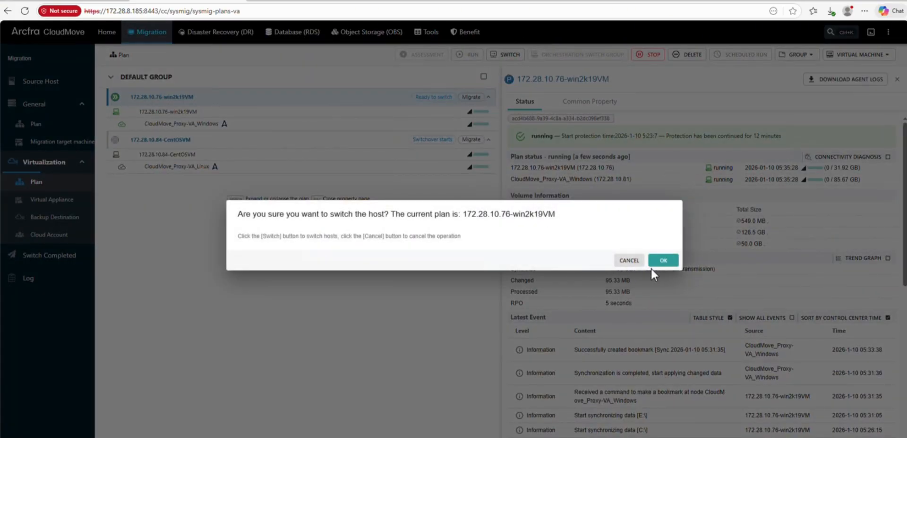
left_click(663, 261)
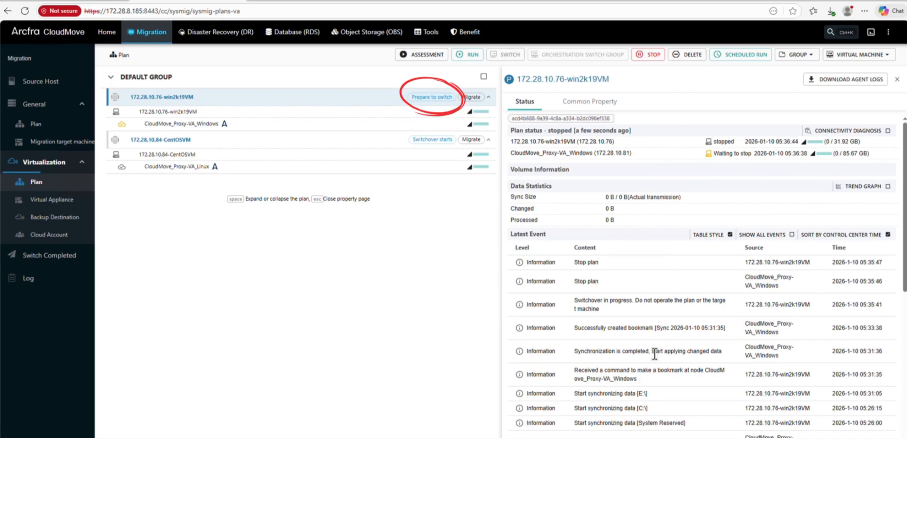
left_click(355, 164)
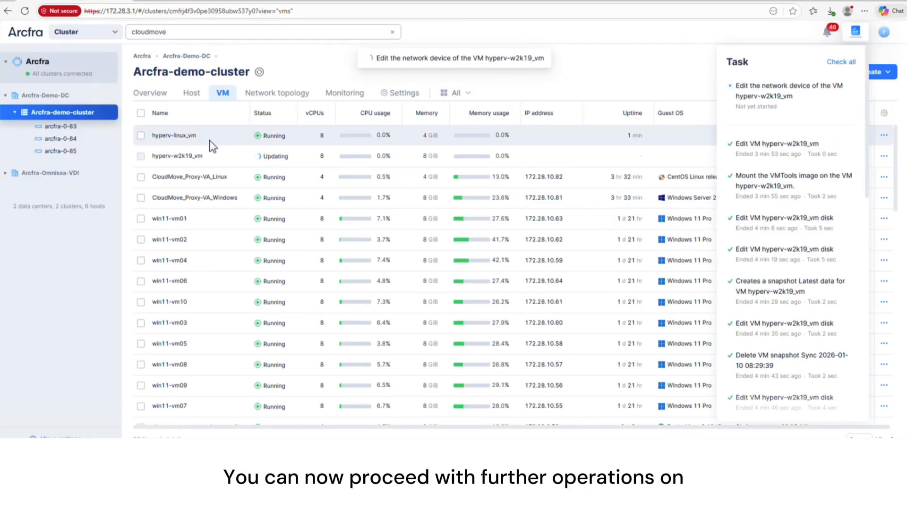
Step: Open the terminal of hyperv-linux_vm in Arcfra-demo-cluster and log in as root with the account password
left_click(209, 137)
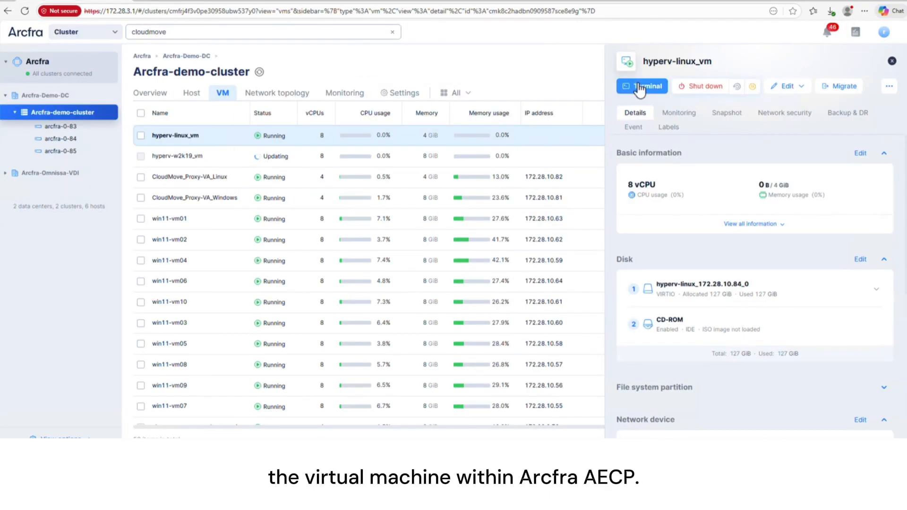
left_click(648, 86)
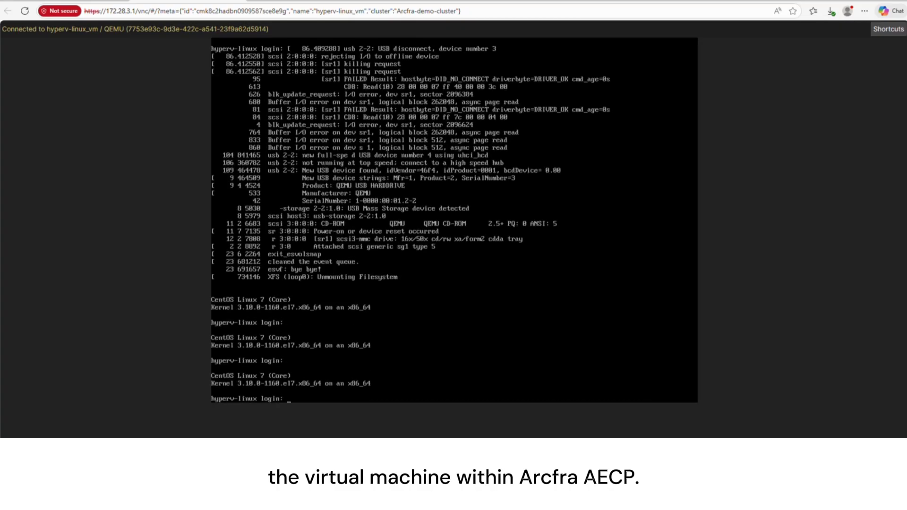
type("root")
key("Return")
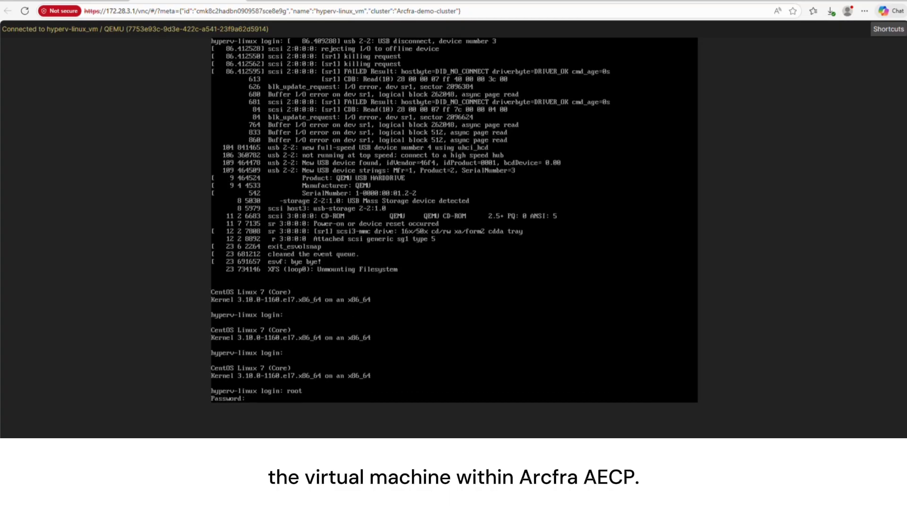
key("Return")
Step: Verify the migrated Linux VM's host name and network addresses with the hostname and ip a commands
type("hostname")
key("Return")
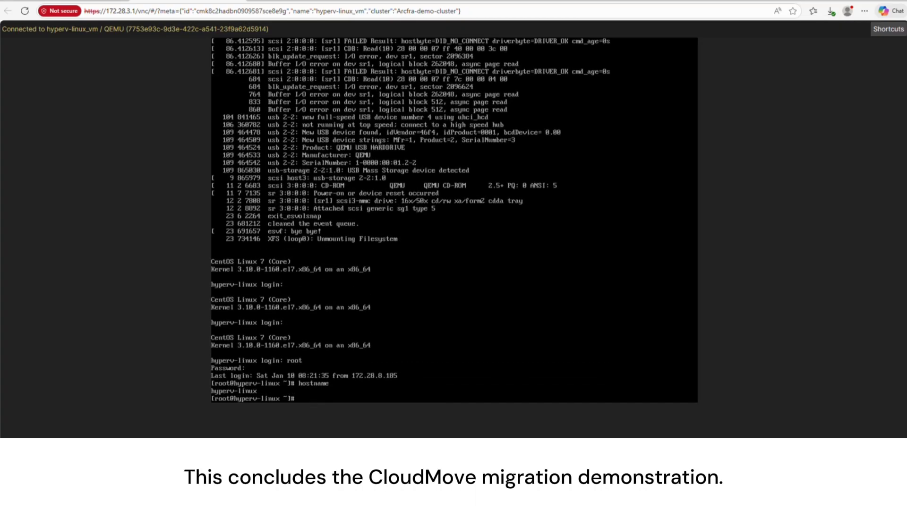
type("ip a")
key("Return")
Step: Return to CloudMove and check the switchover status of both migration plans
left_click(241, 3)
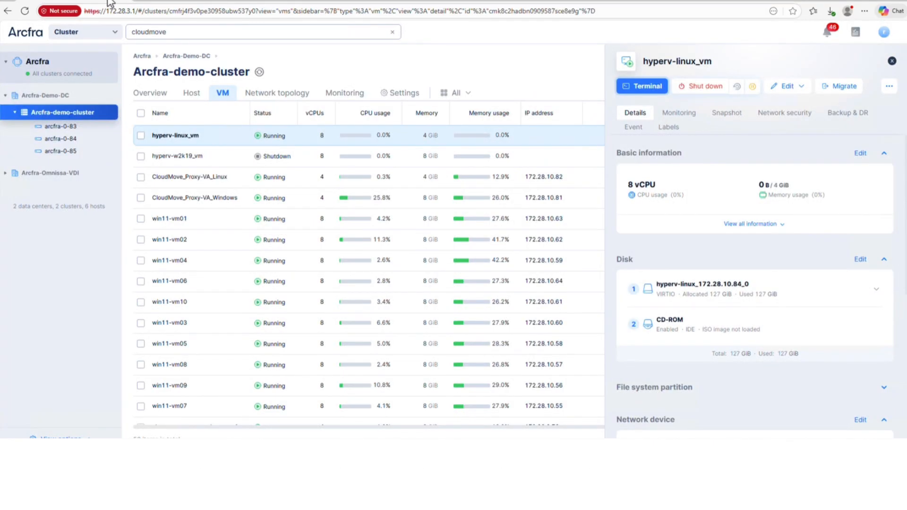
left_click(186, 3)
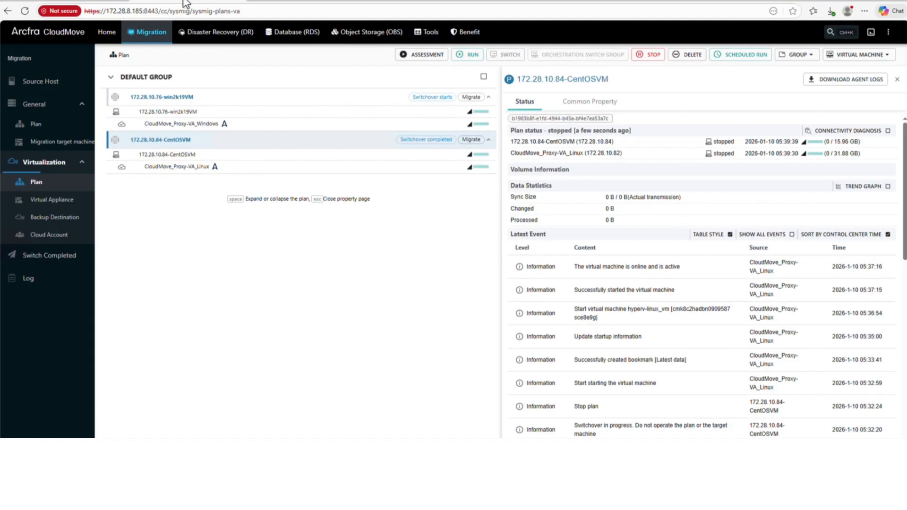
left_click(356, 107)
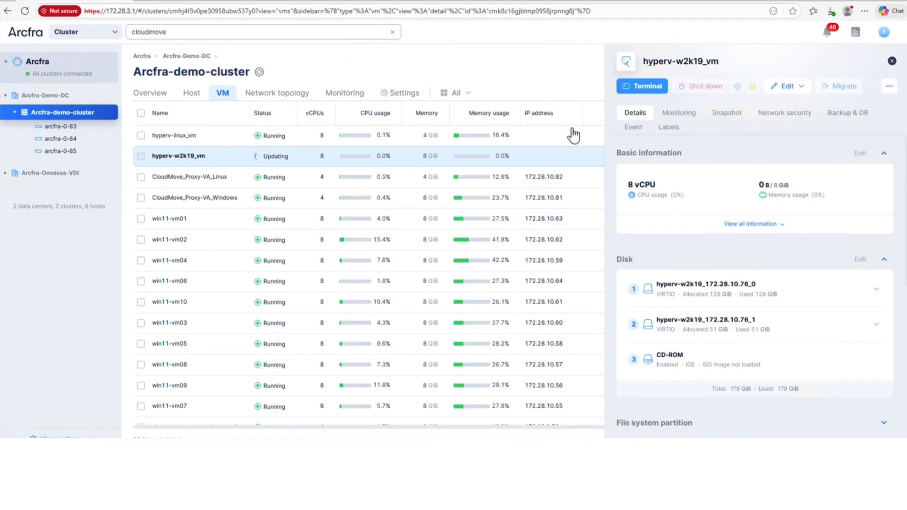
Step: Install ARCFRA VMTools on hyperv-w2k19_vm and close the installer in its console
left_click(889, 85)
left_click(831, 180)
left_click(530, 290)
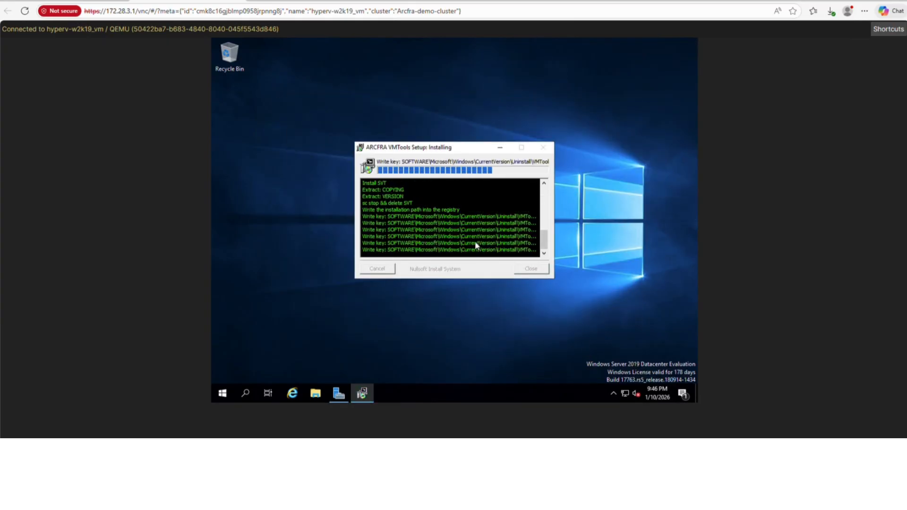
left_click(528, 269)
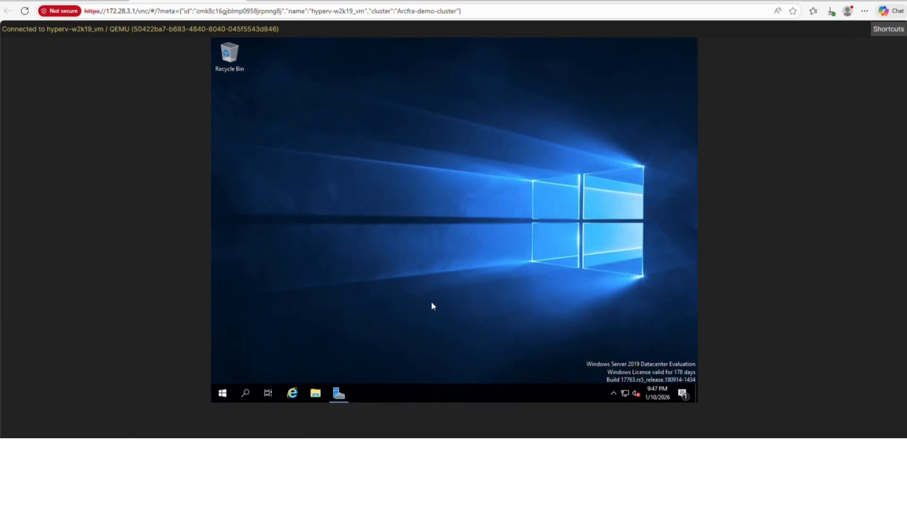